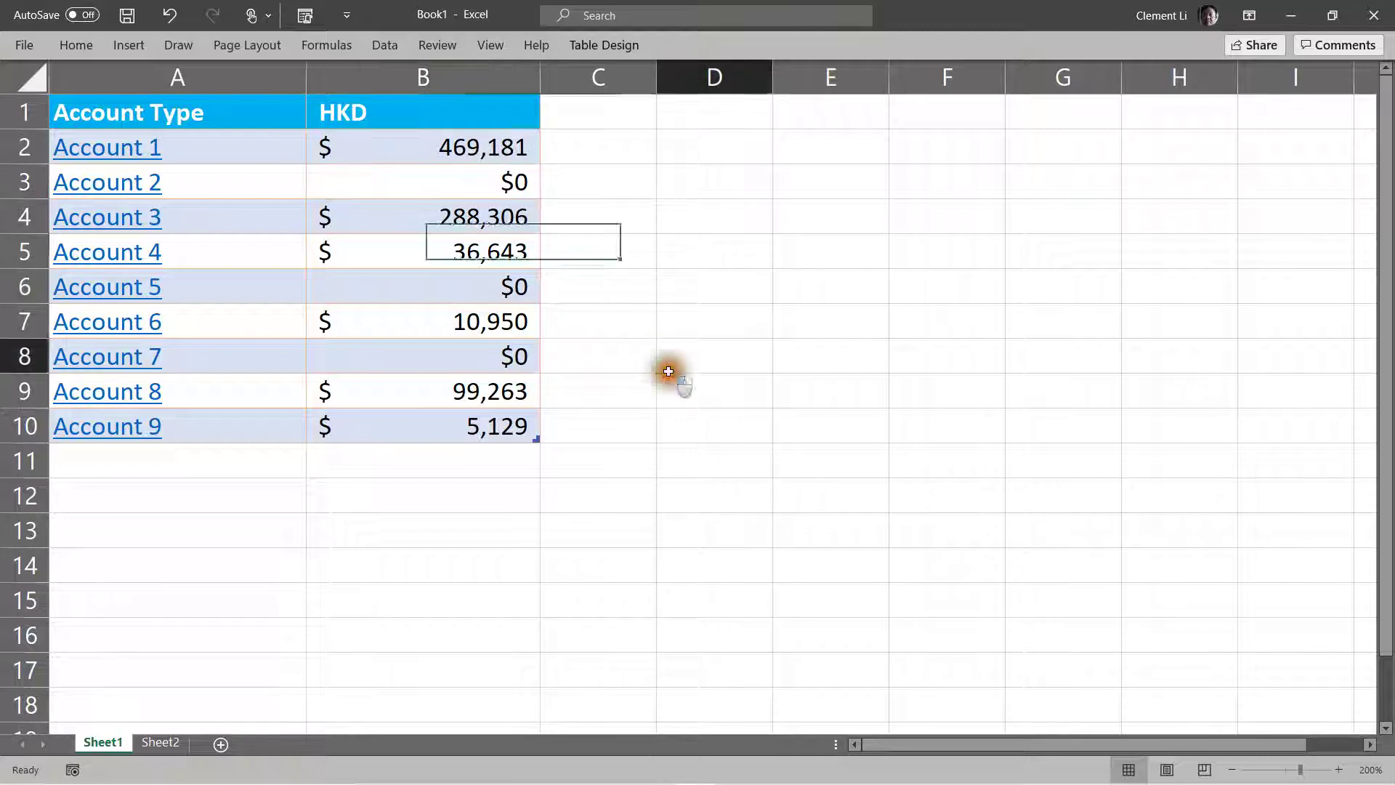
# Step: Enter a dash as text in cell C3 beside Account 2, and undo the entry
pyautogui.click(393, 176)
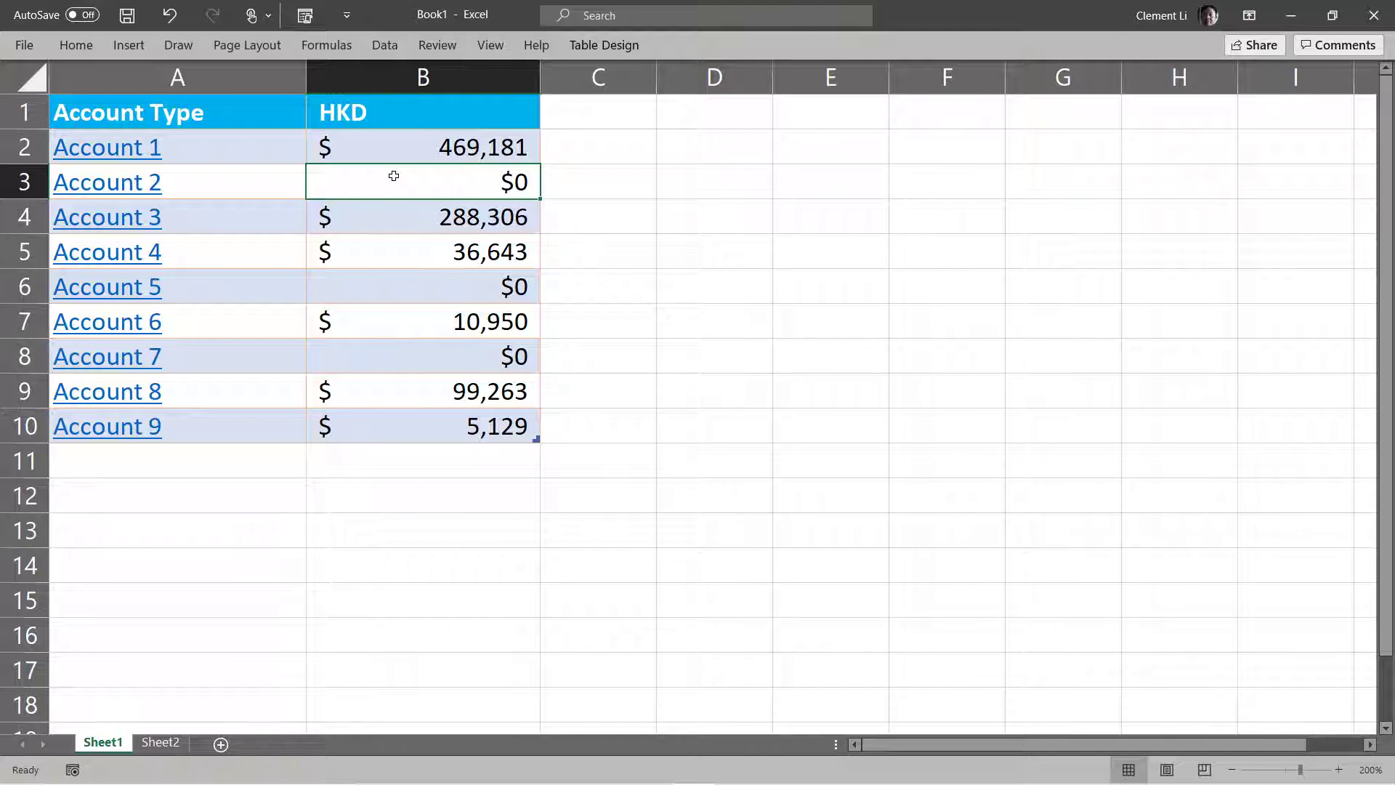
pyautogui.click(583, 184)
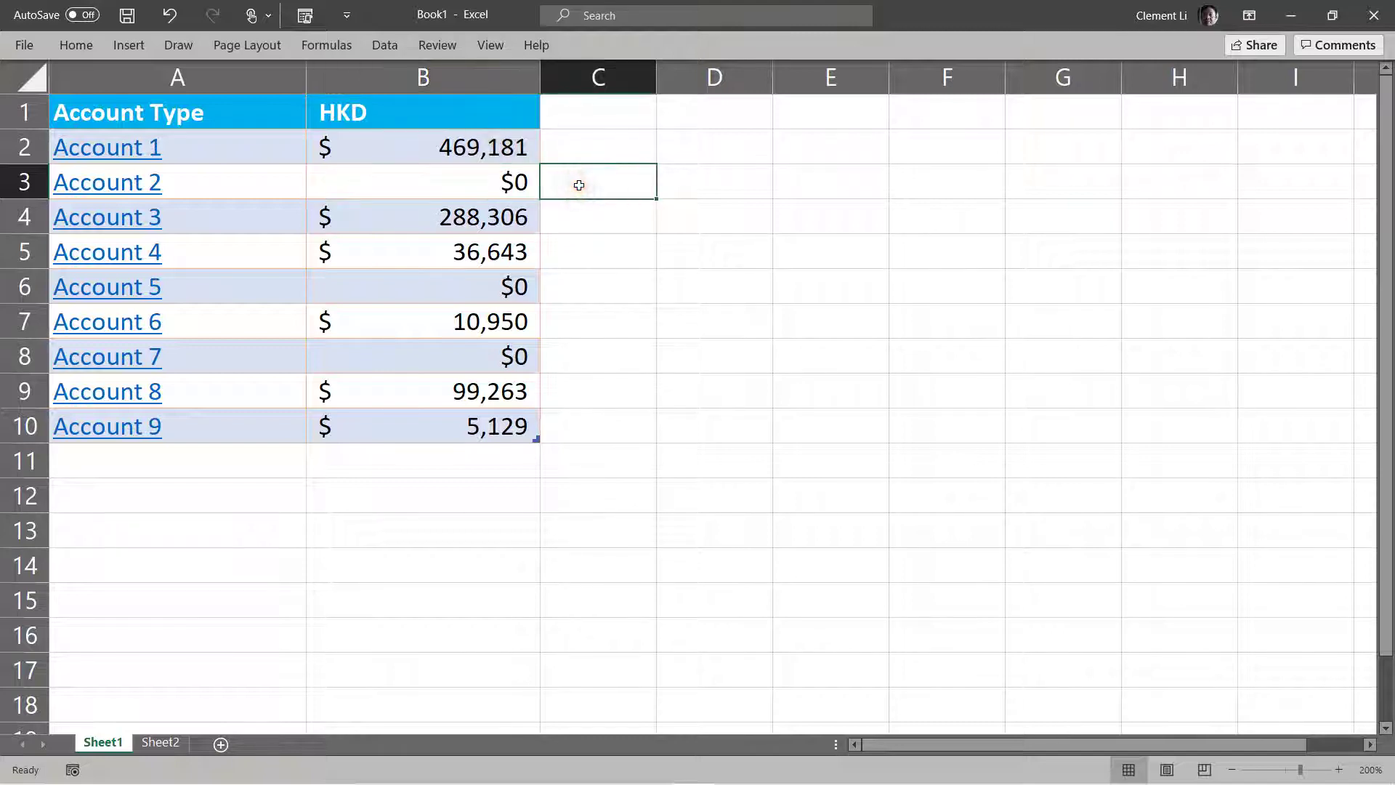
pyautogui.write('-')
pyautogui.click(573, 233)
pyautogui.click(581, 185)
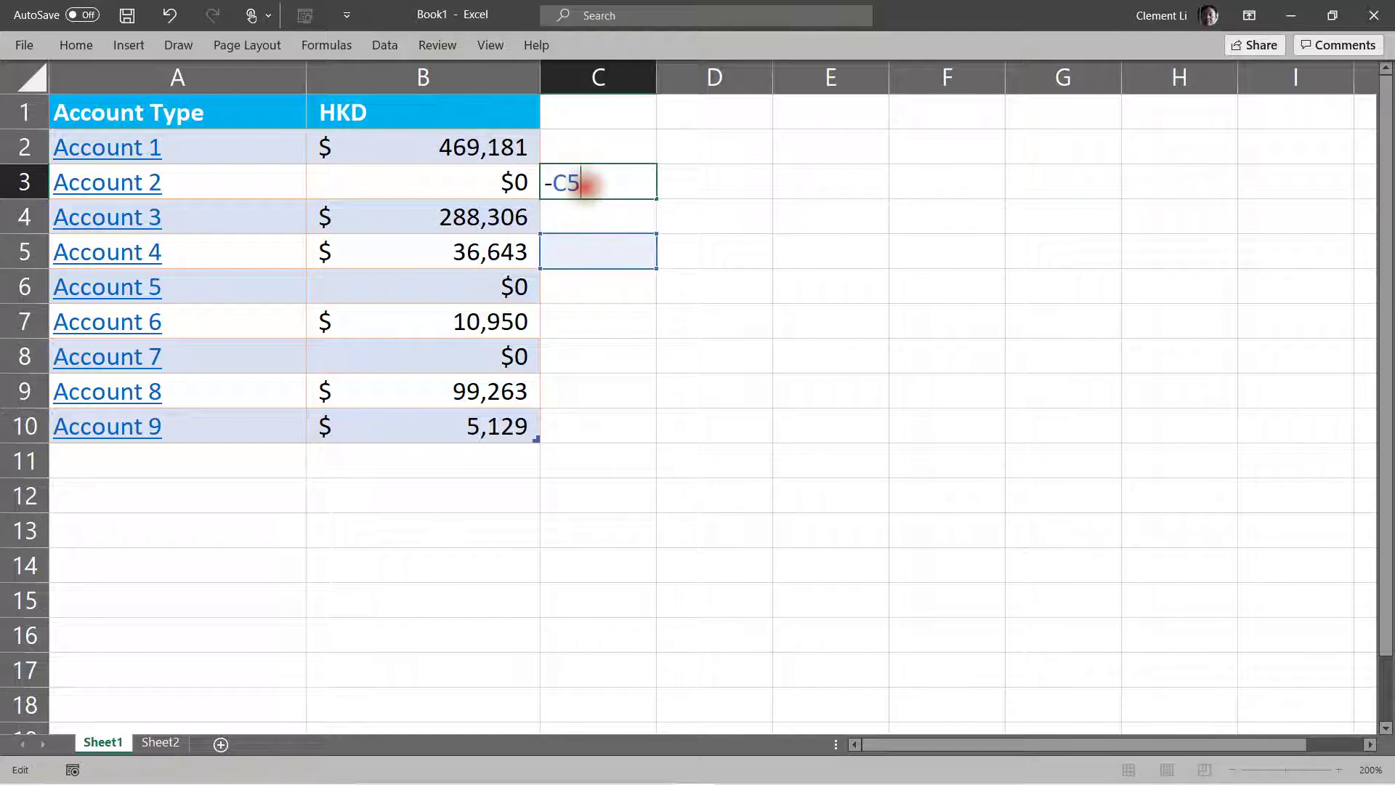
pyautogui.press('BackSpace')
pyautogui.press('BackSpace')
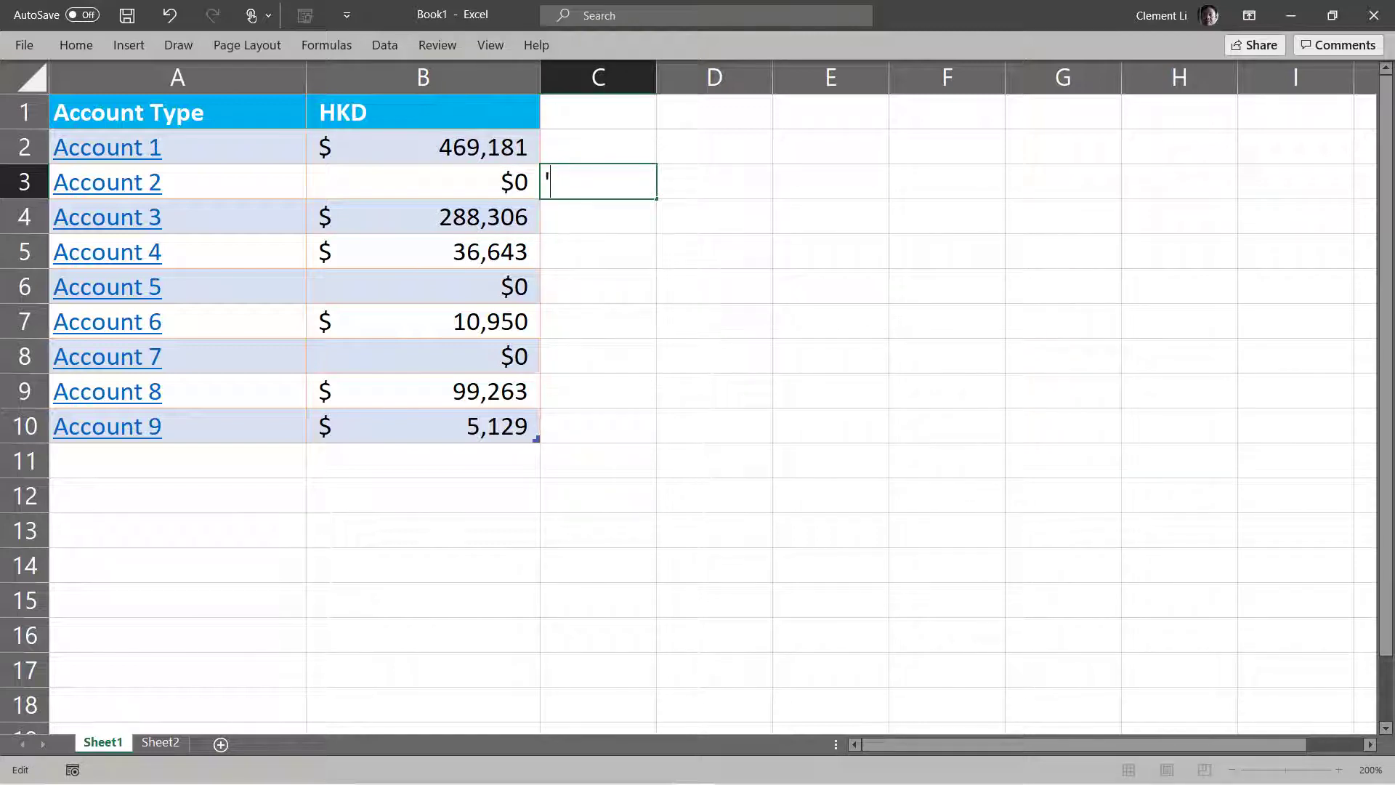
pyautogui.press('Return')
pyautogui.click(730, 346)
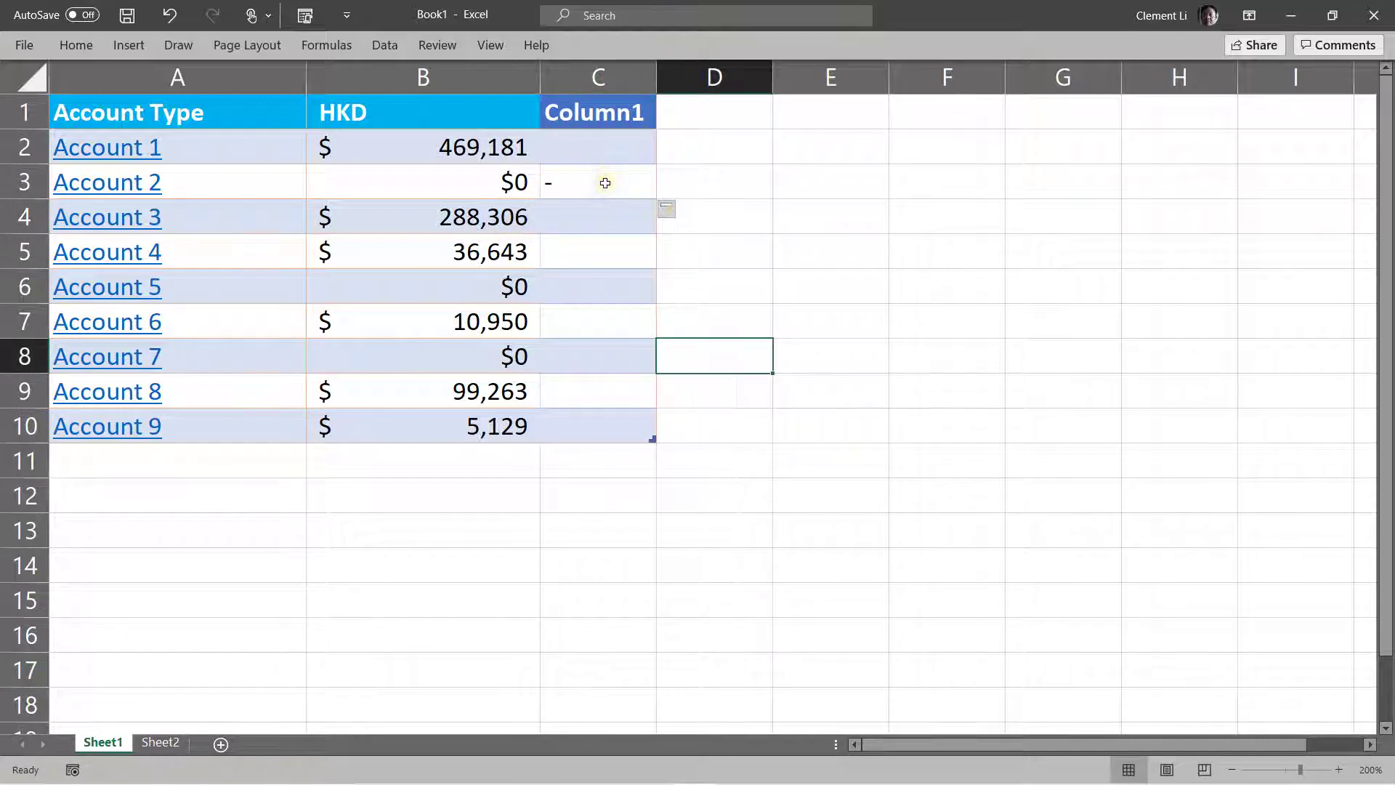
pyautogui.hotkey('ctrl', 'z')
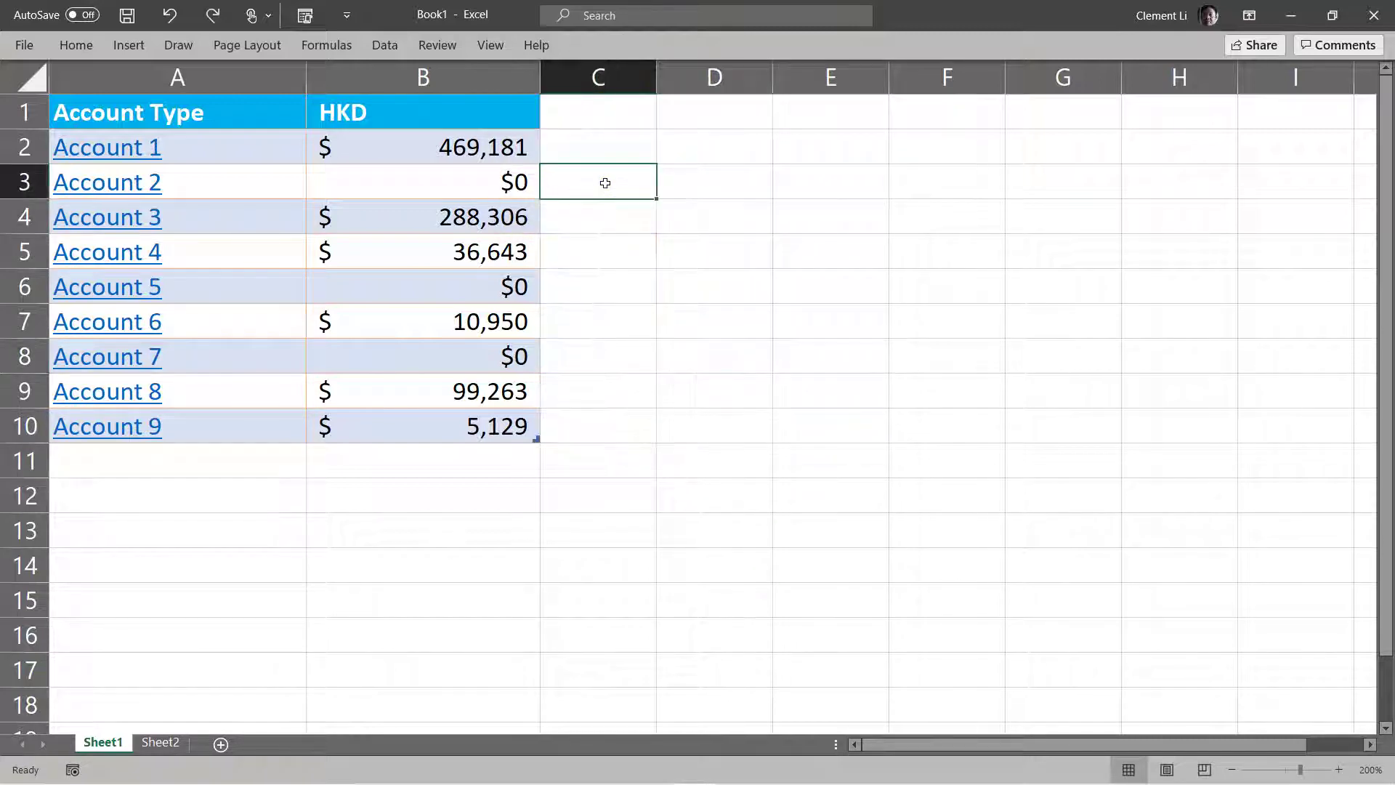
# Step: Examine the zero amounts for Accounts 2, 5 and 7 in the HKD column
pyautogui.click(352, 183)
pyautogui.click(405, 296)
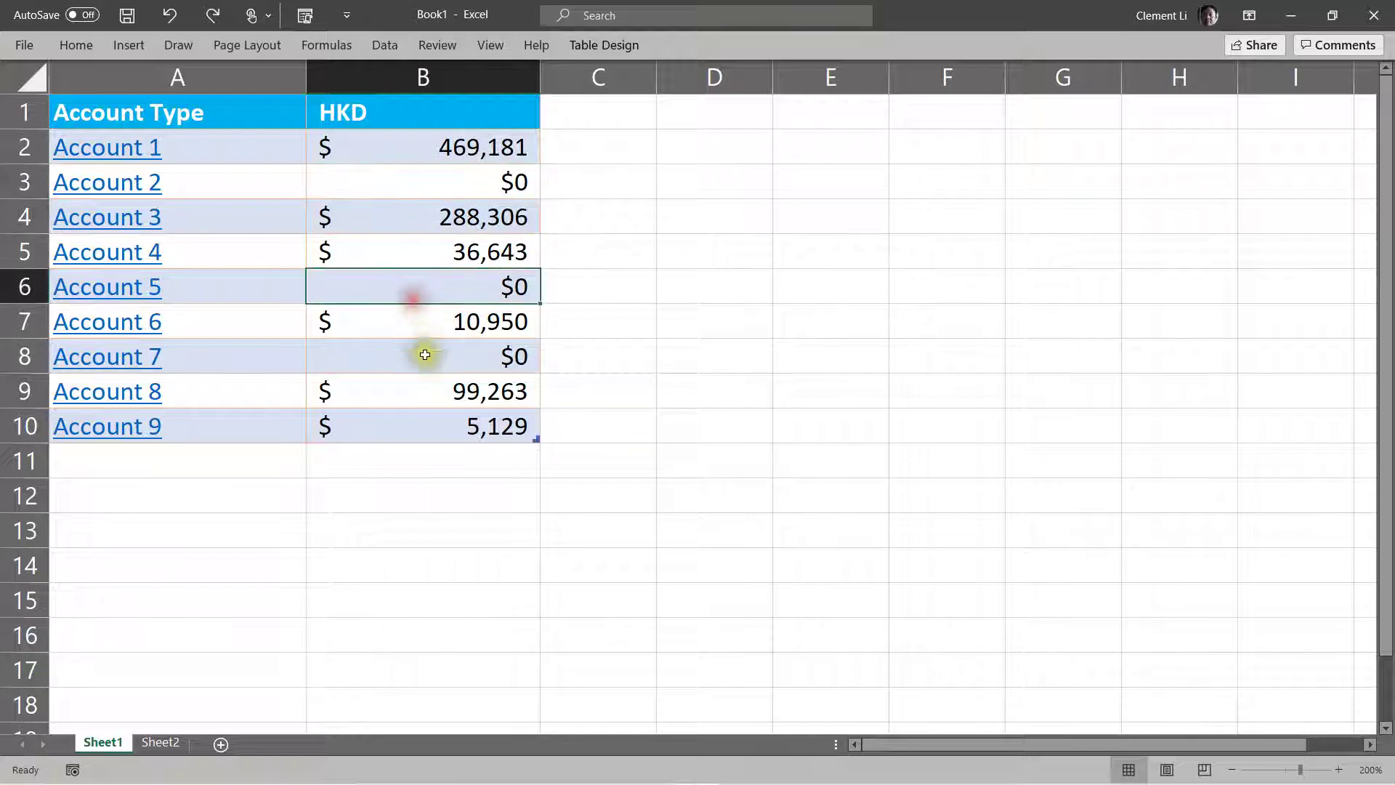
pyautogui.click(417, 352)
pyautogui.click(397, 289)
pyautogui.click(386, 184)
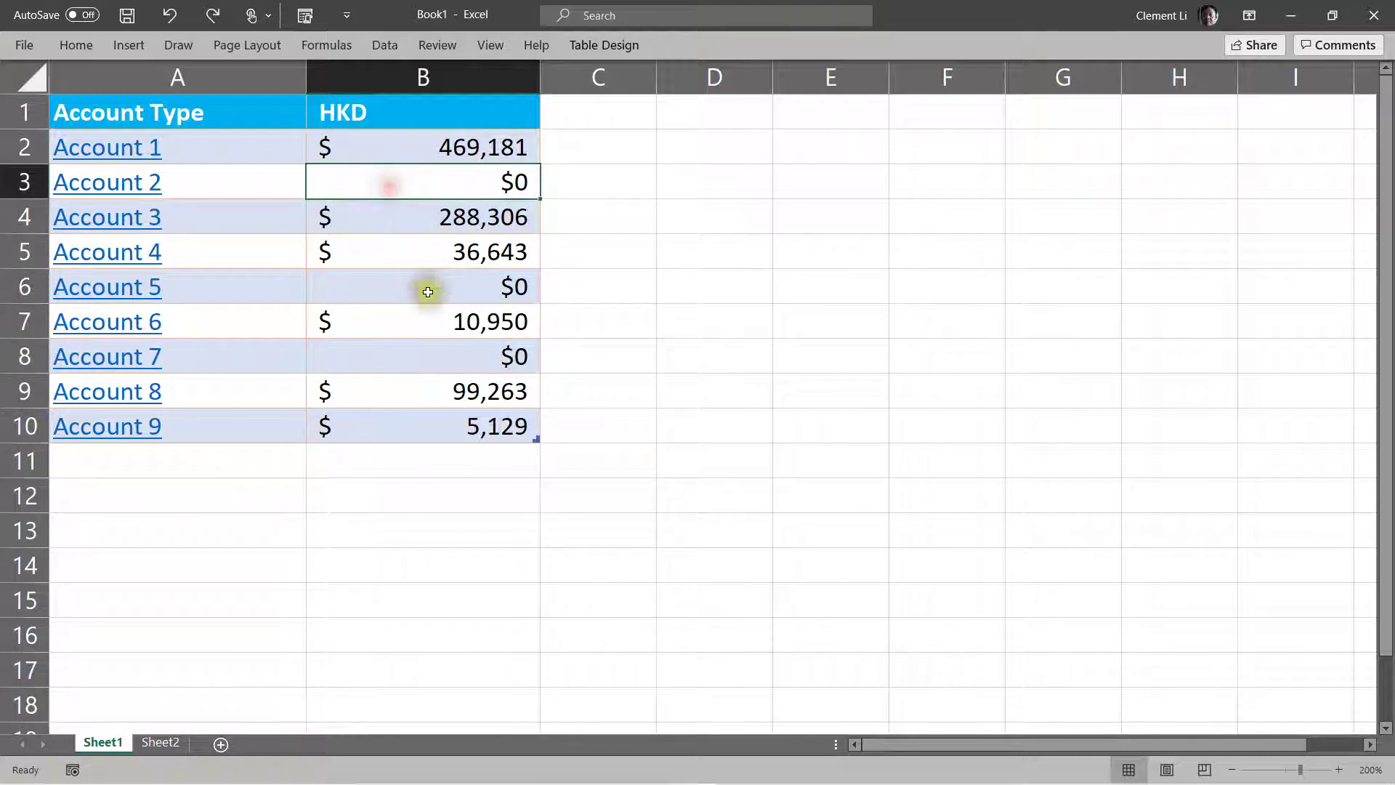
pyautogui.click(428, 287)
pyautogui.click(448, 370)
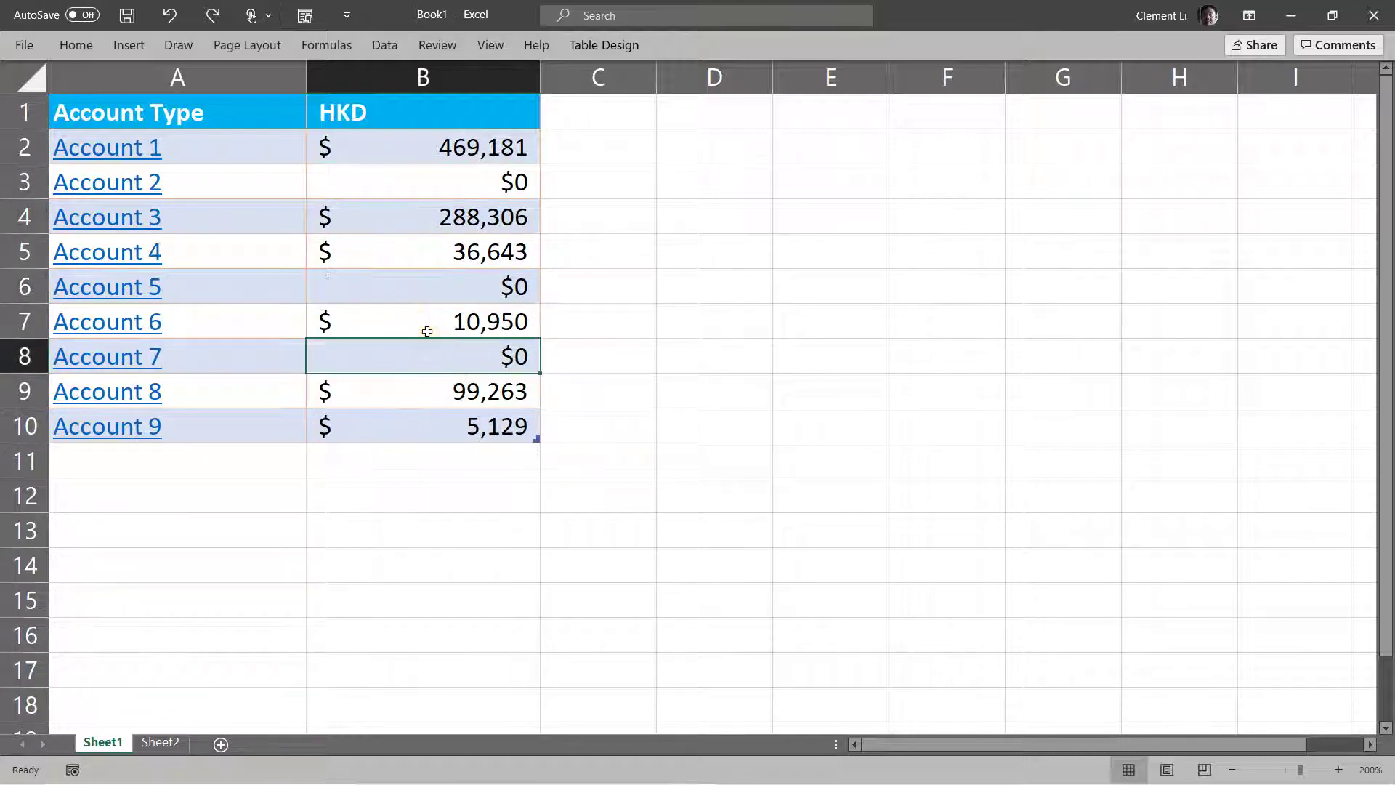
pyautogui.click(369, 175)
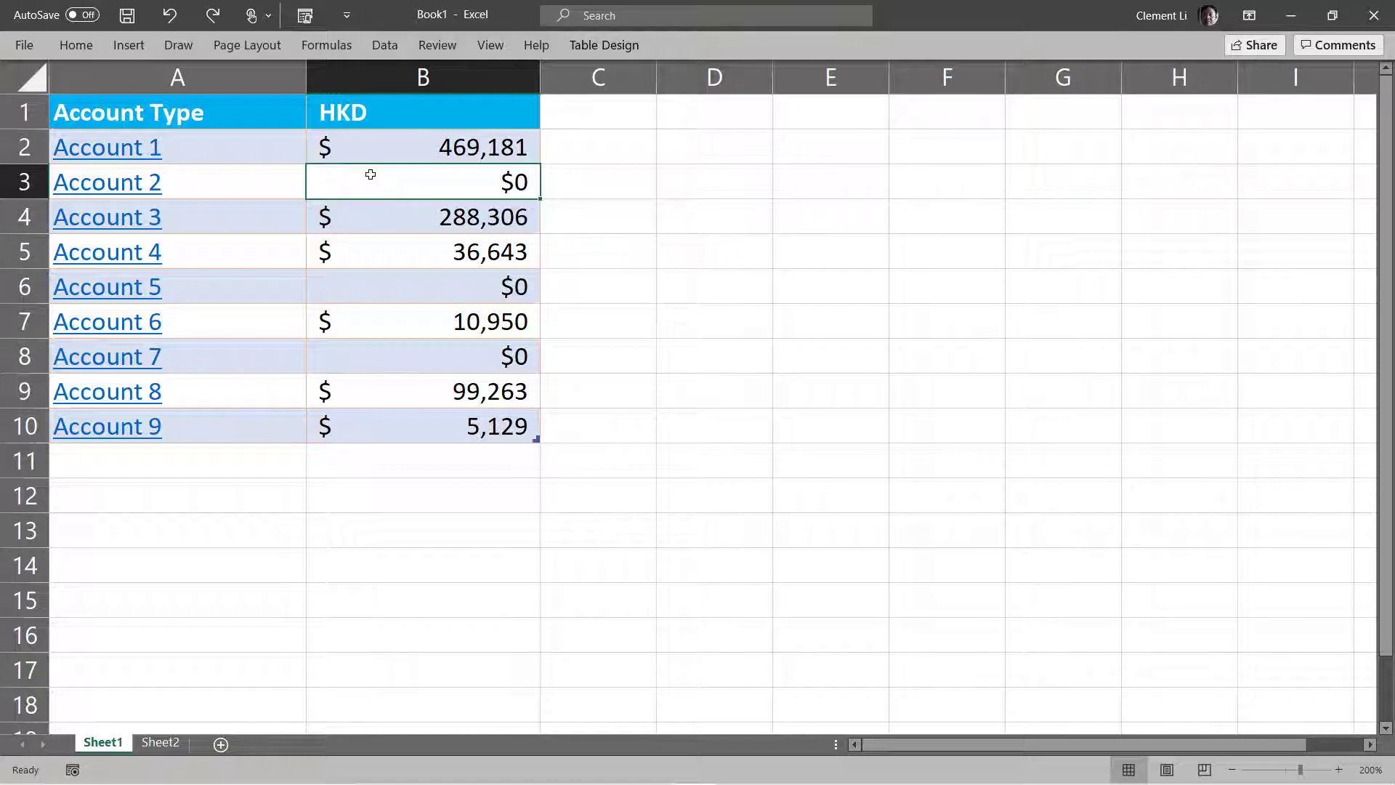
# Step: Turn off the advanced Sheet1 display option that shows a zero in cells that have zero value
pyautogui.click(29, 46)
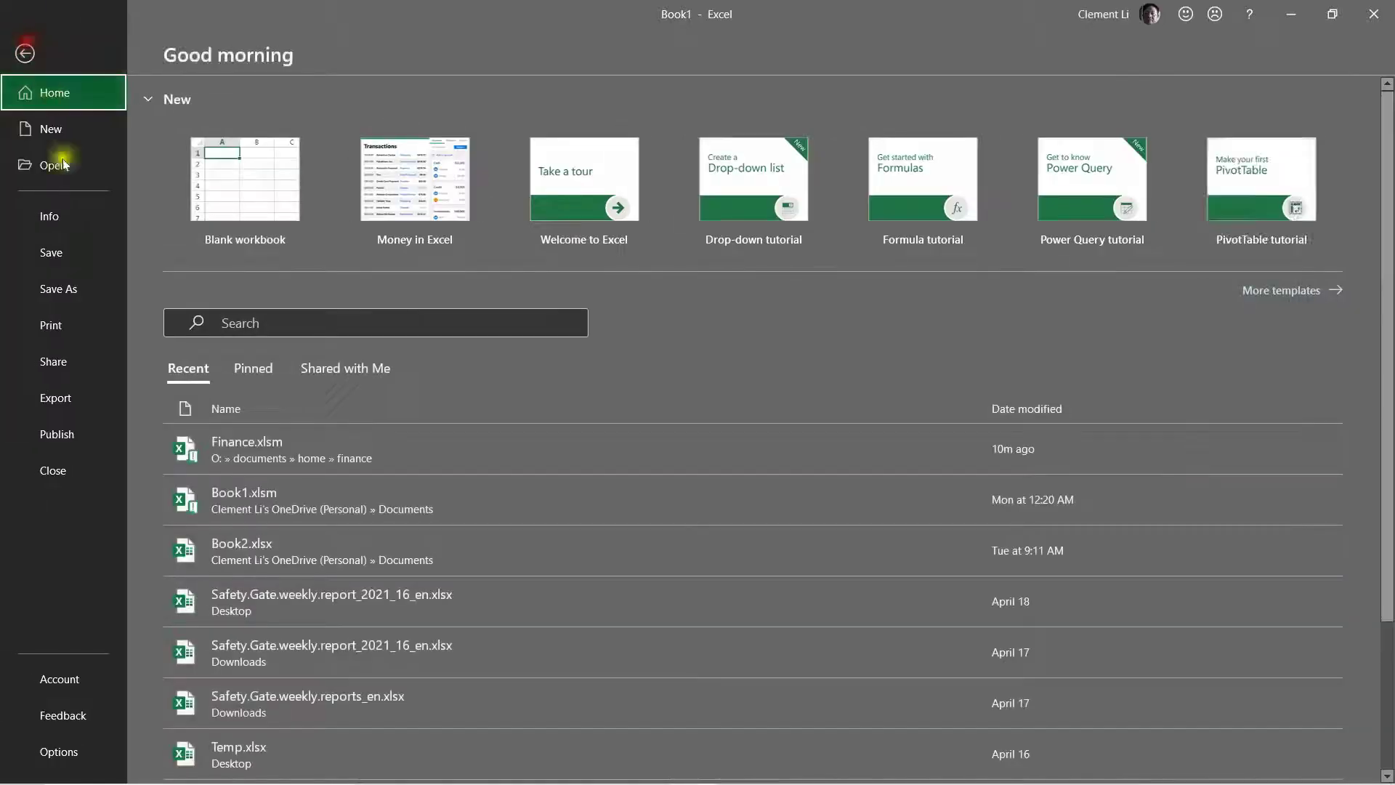
pyautogui.click(56, 749)
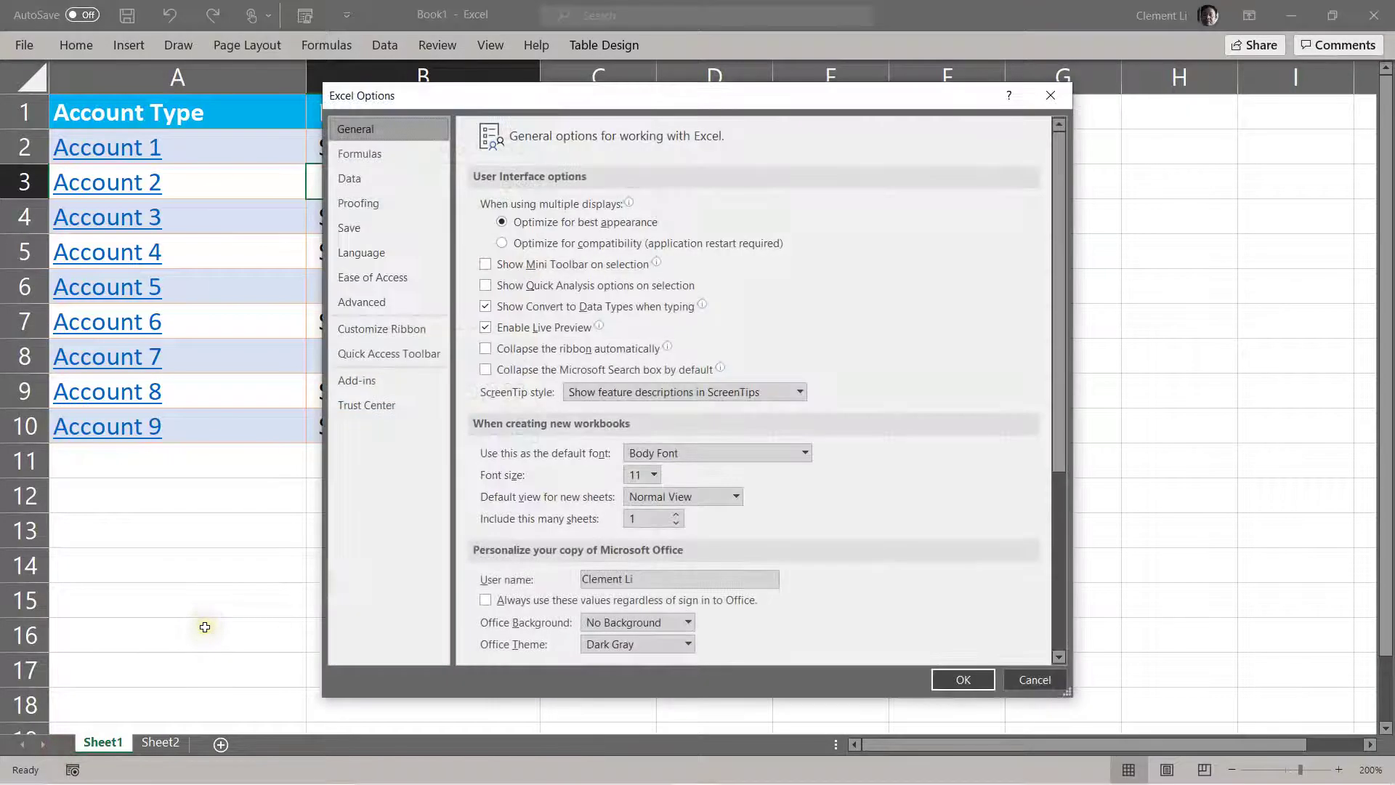
pyautogui.click(364, 301)
pyautogui.scroll(-10, 872, 318)
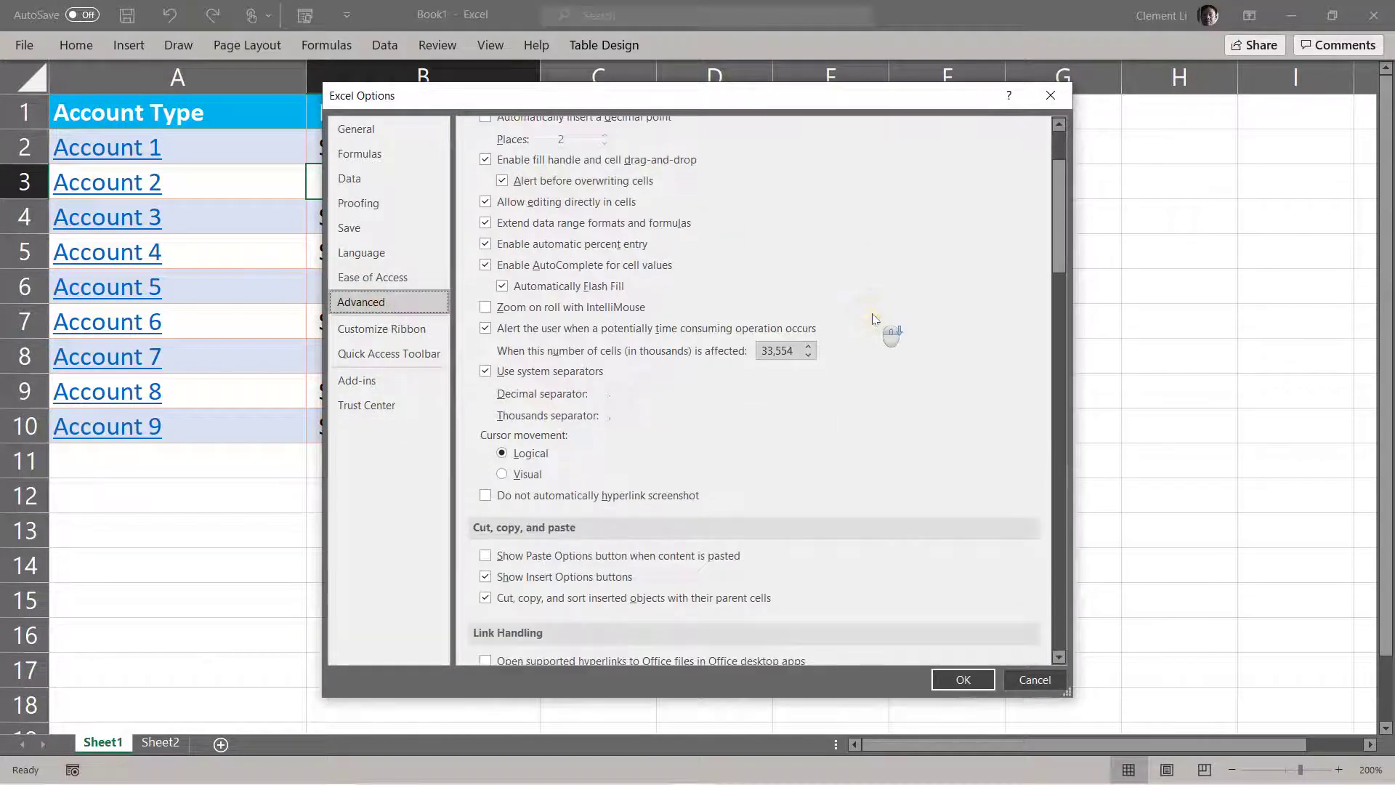
pyautogui.scroll(-6, 873, 318)
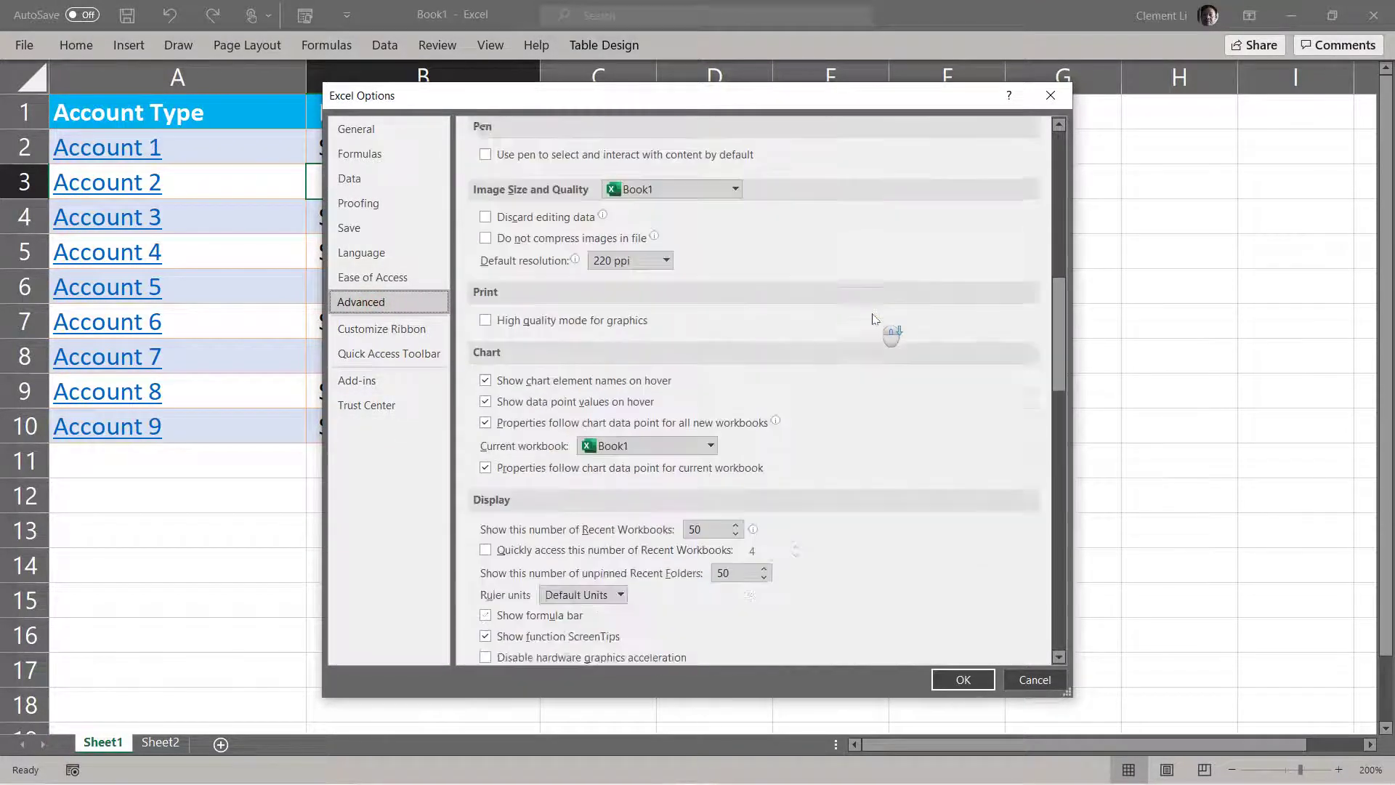
pyautogui.scroll(-5, 873, 318)
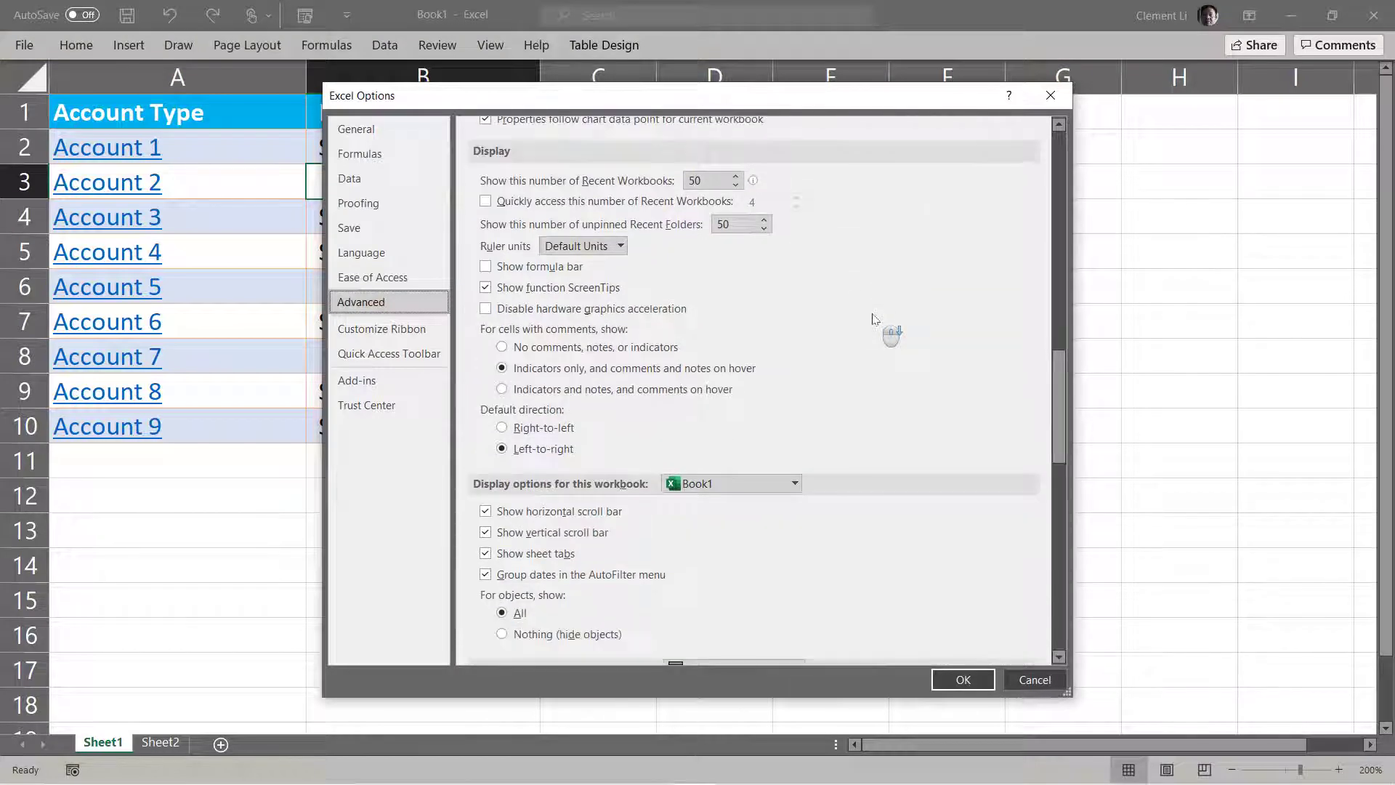
pyautogui.scroll(-3, 712, 430)
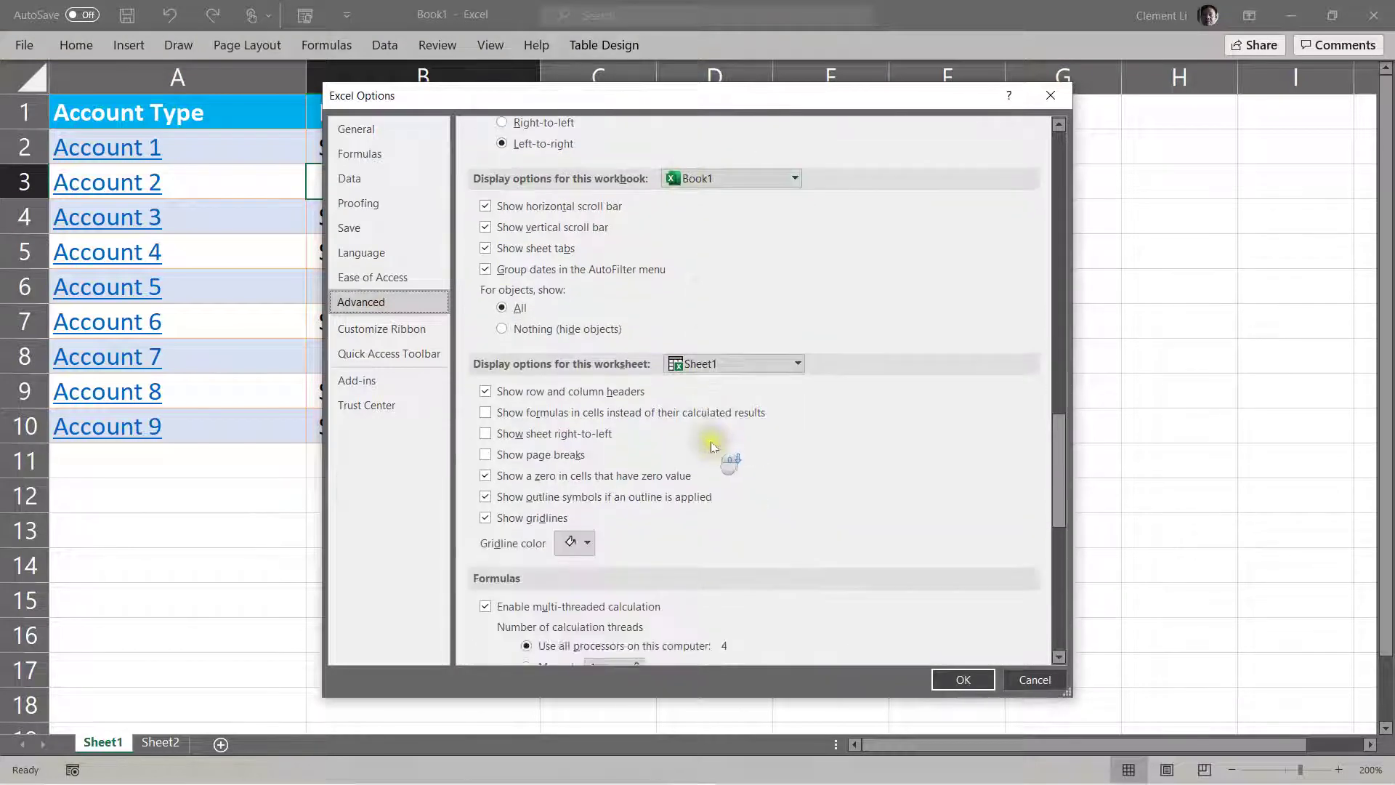
pyautogui.click(486, 476)
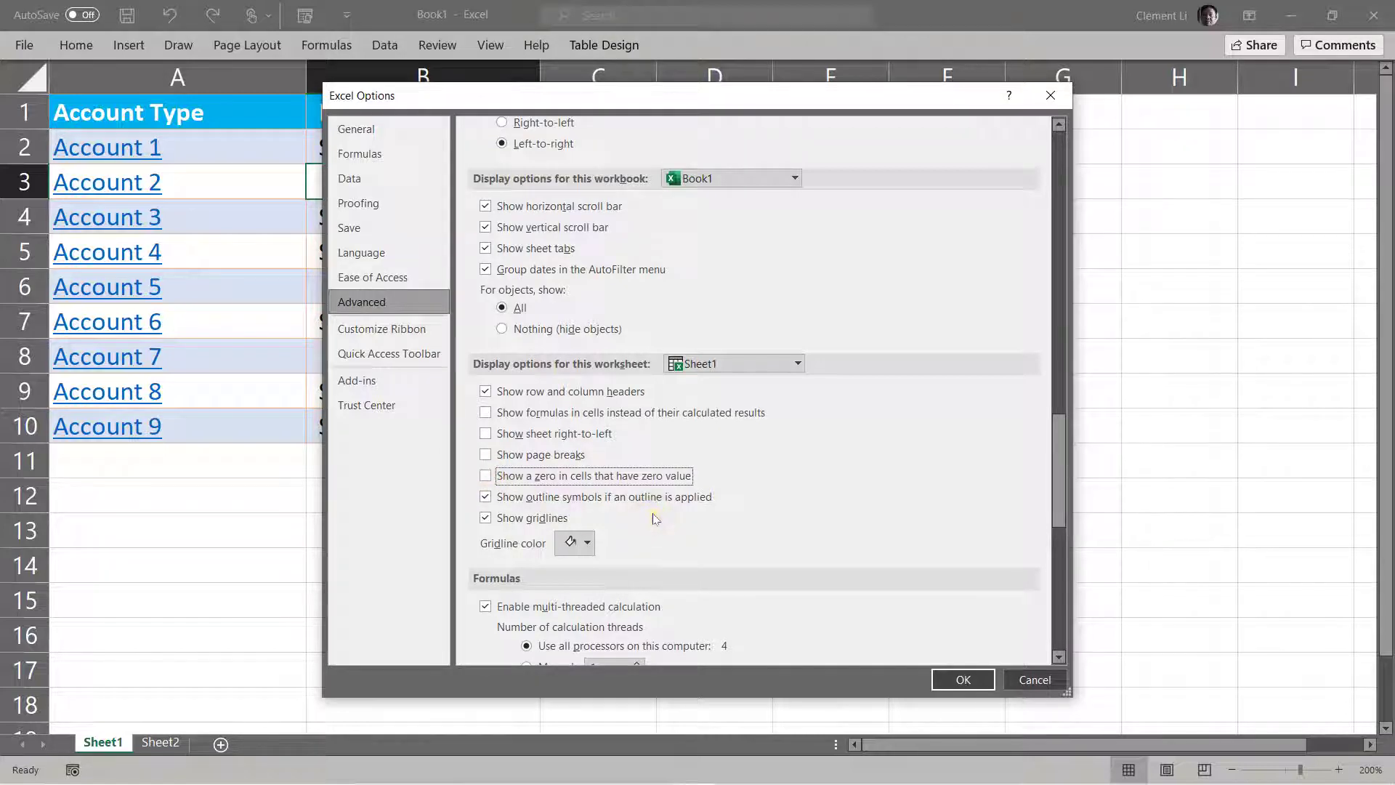
pyautogui.click(963, 679)
pyautogui.click(739, 521)
pyautogui.click(517, 177)
pyautogui.click(881, 360)
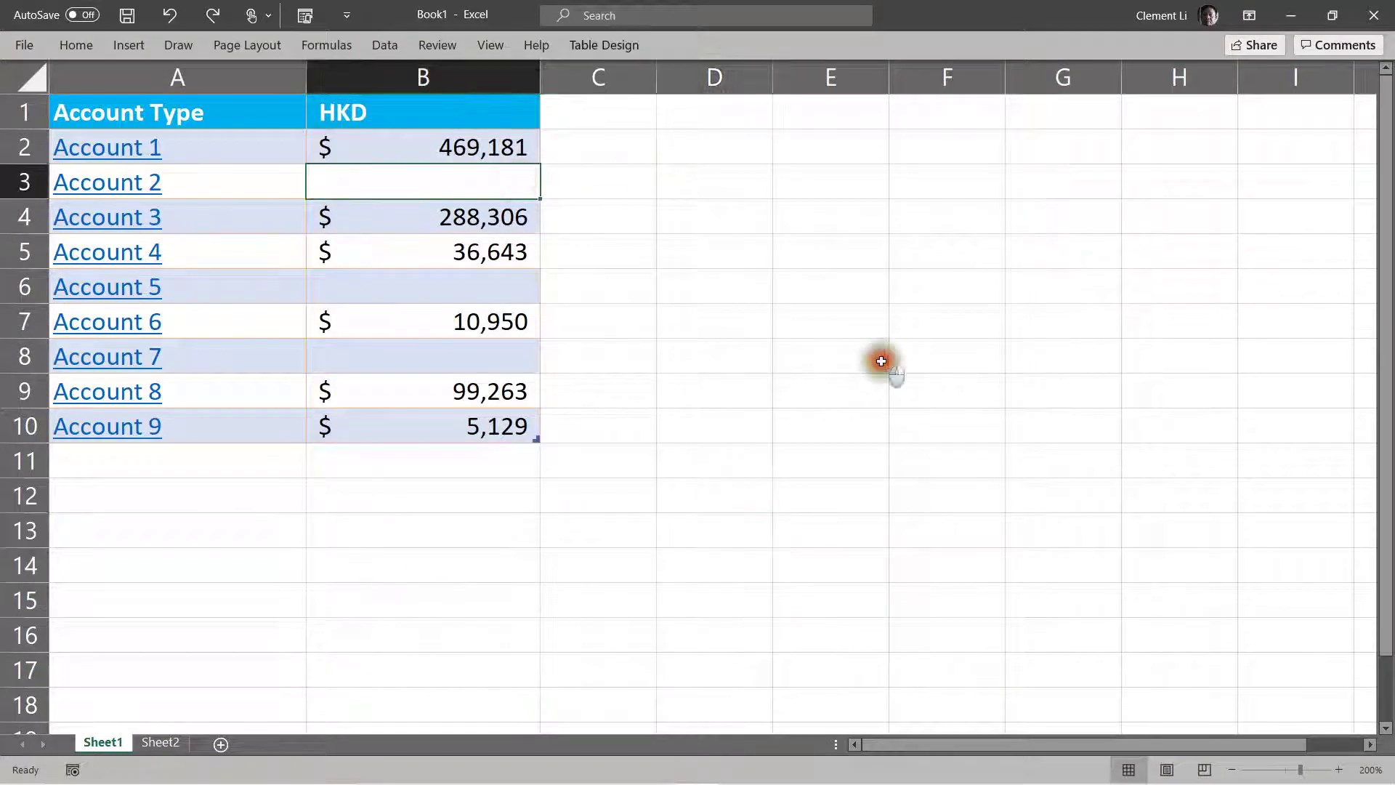
pyautogui.press('pagedown')
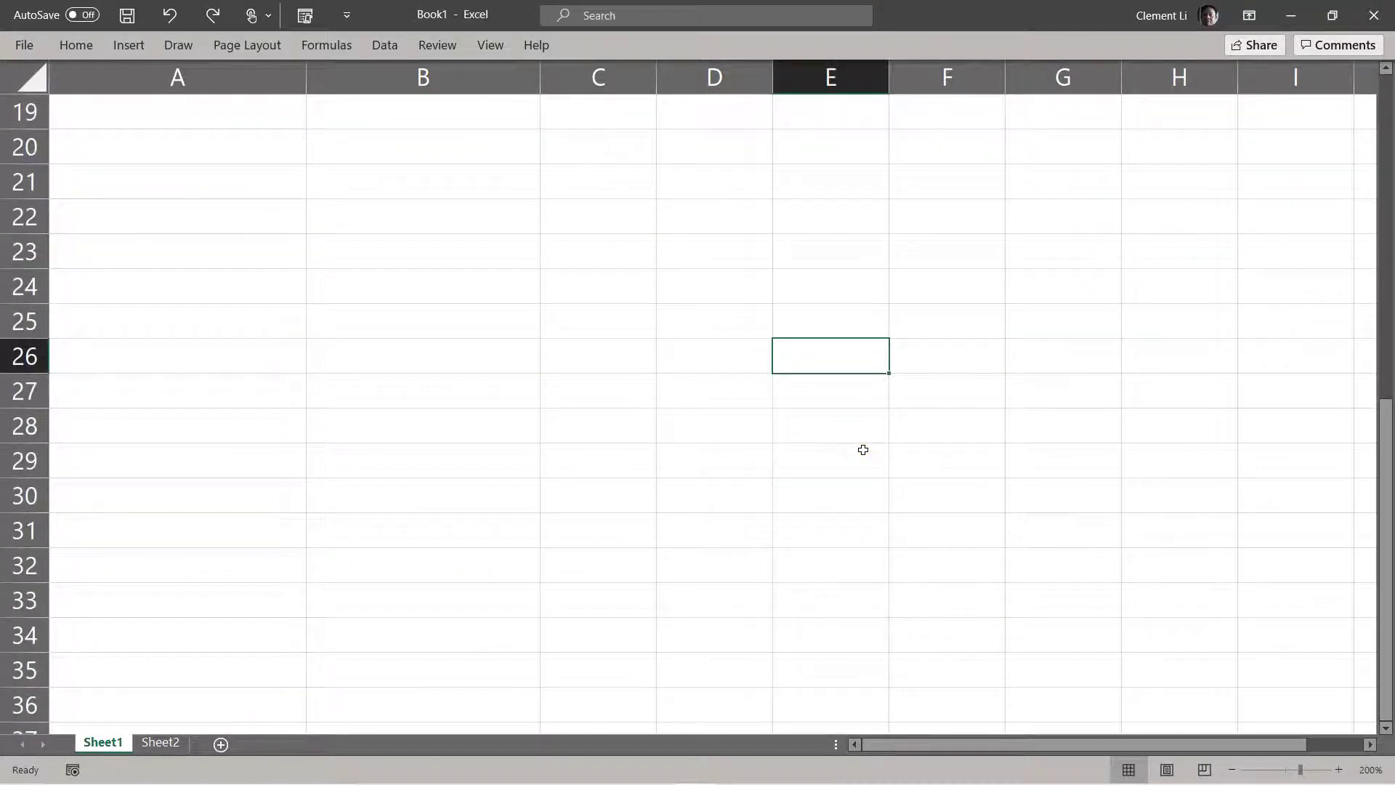
pyautogui.press('pageup')
pyautogui.click(417, 195)
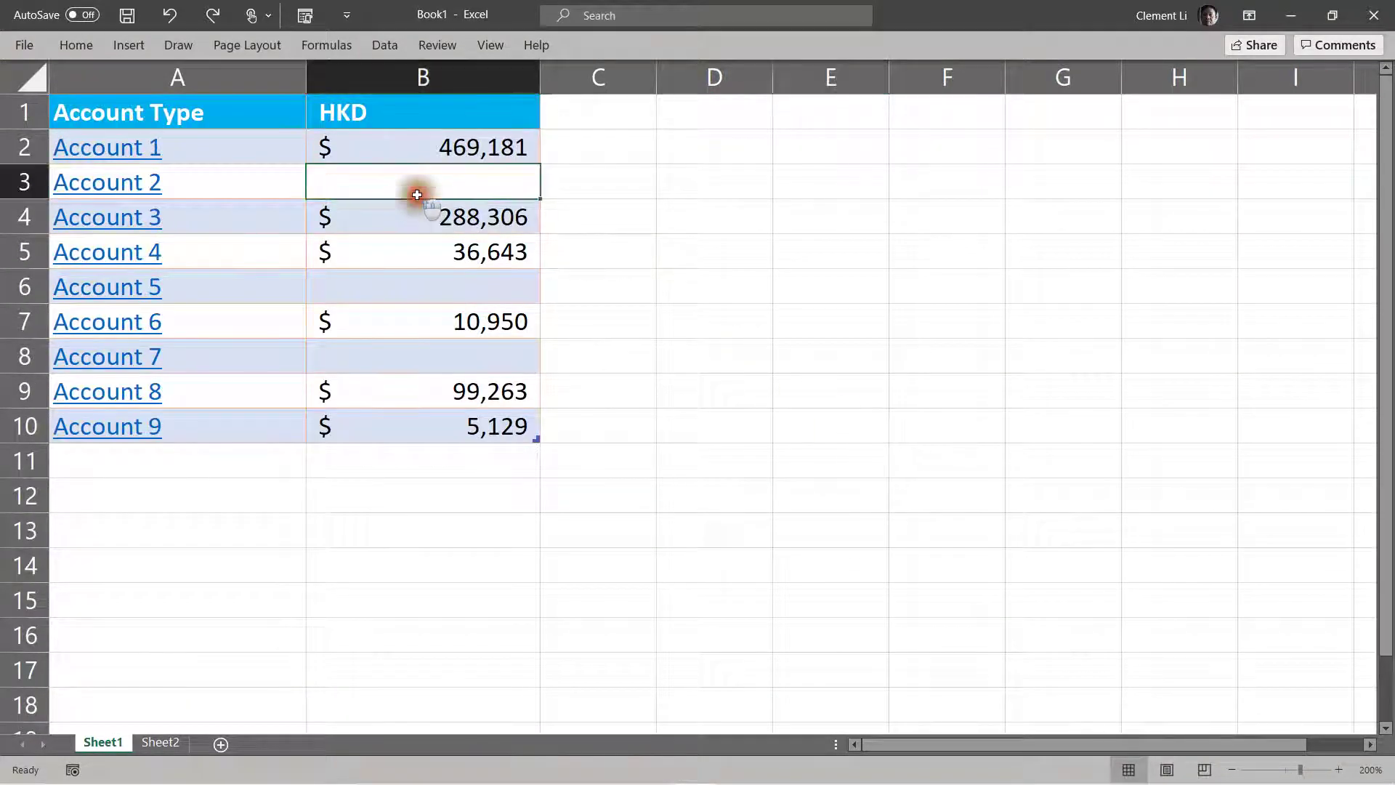
pyautogui.click(601, 183)
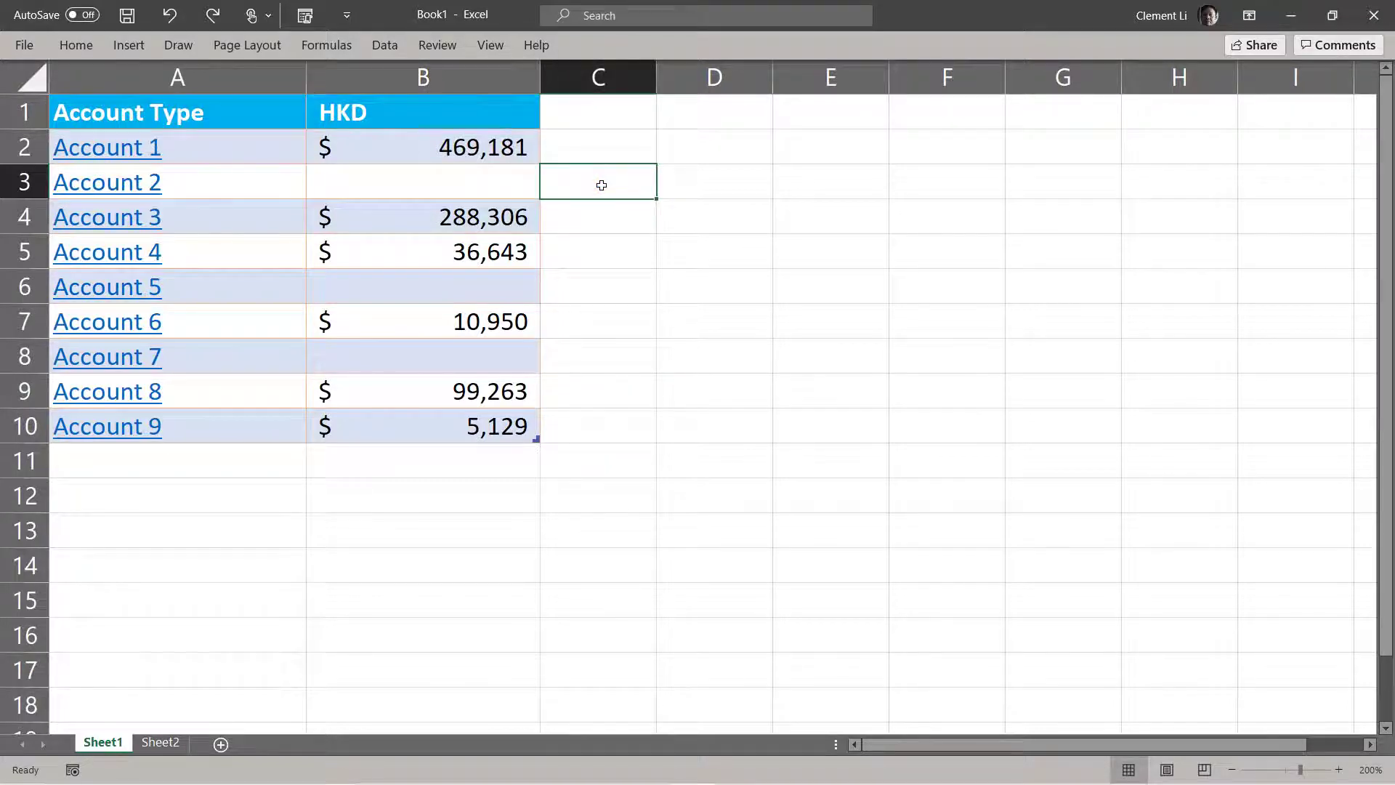
# Step: Turn the advanced Sheet1 option to show a zero in cells that have zero value back on
pyautogui.click(16, 48)
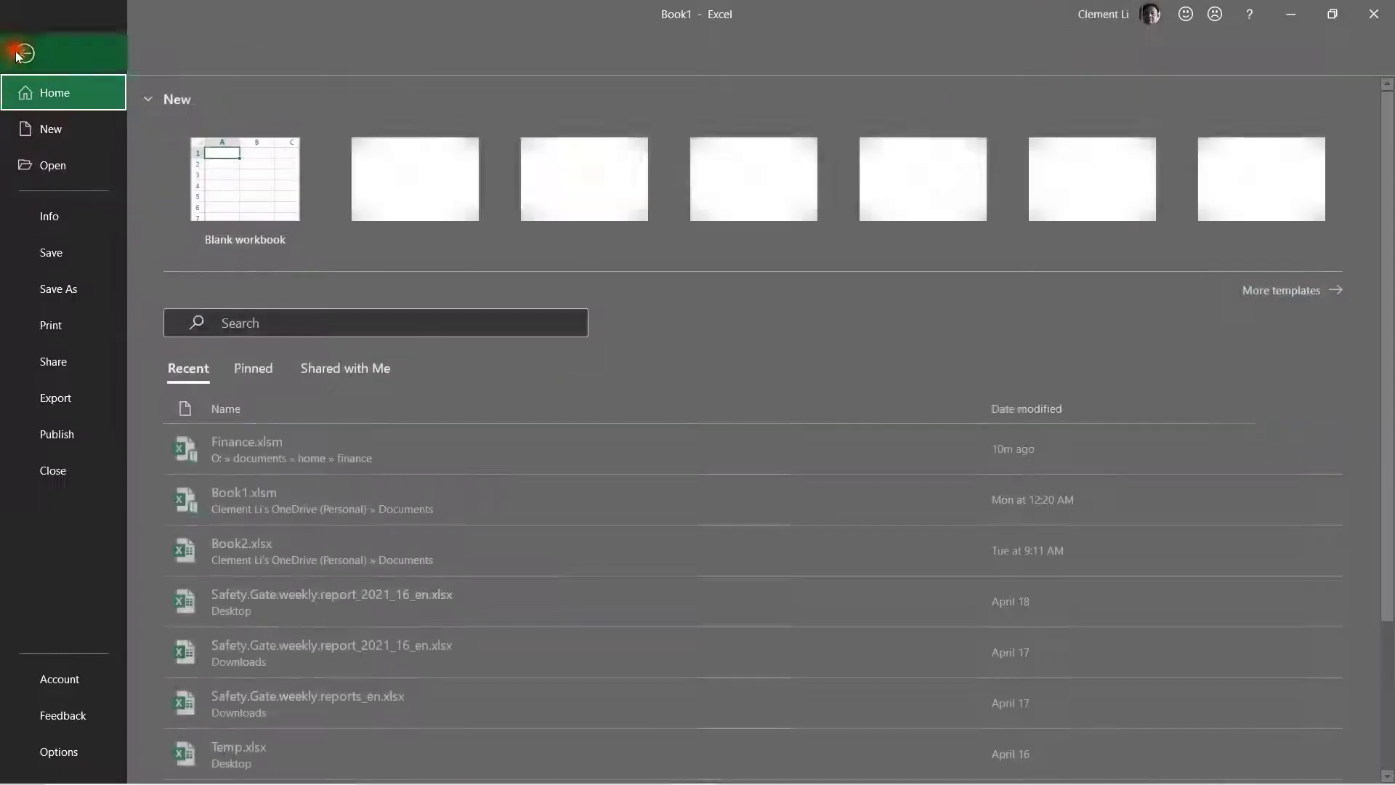
pyautogui.click(50, 752)
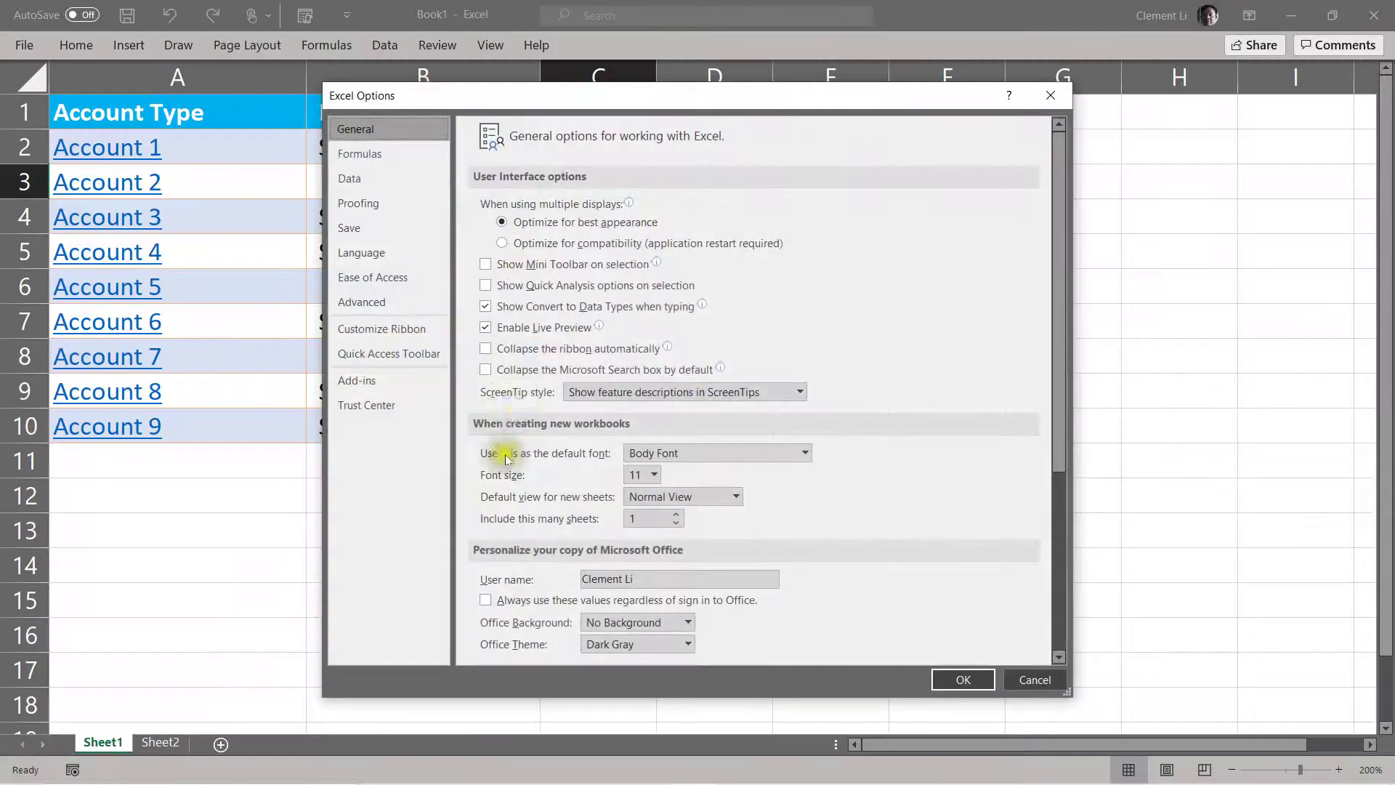
pyautogui.scroll(-2, 509, 407)
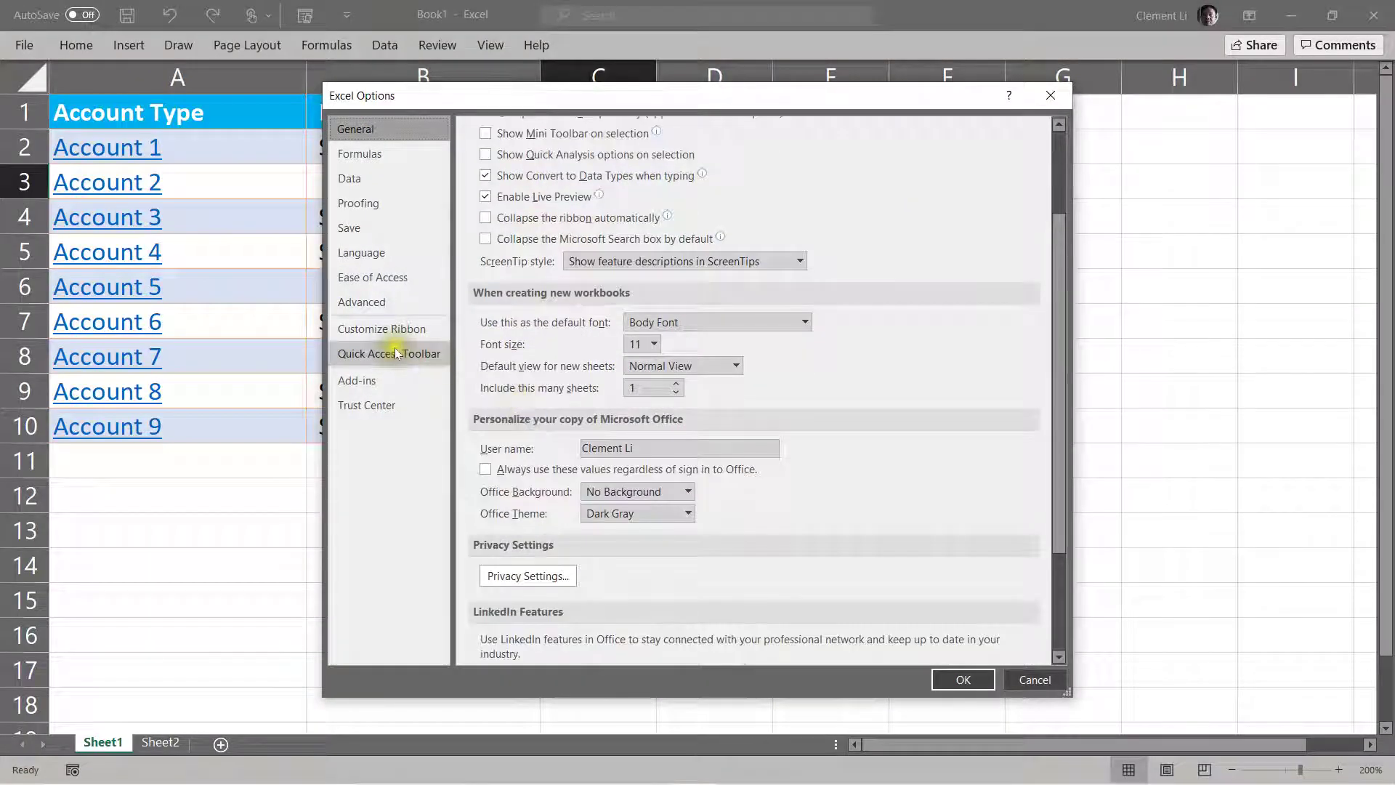
pyautogui.click(402, 308)
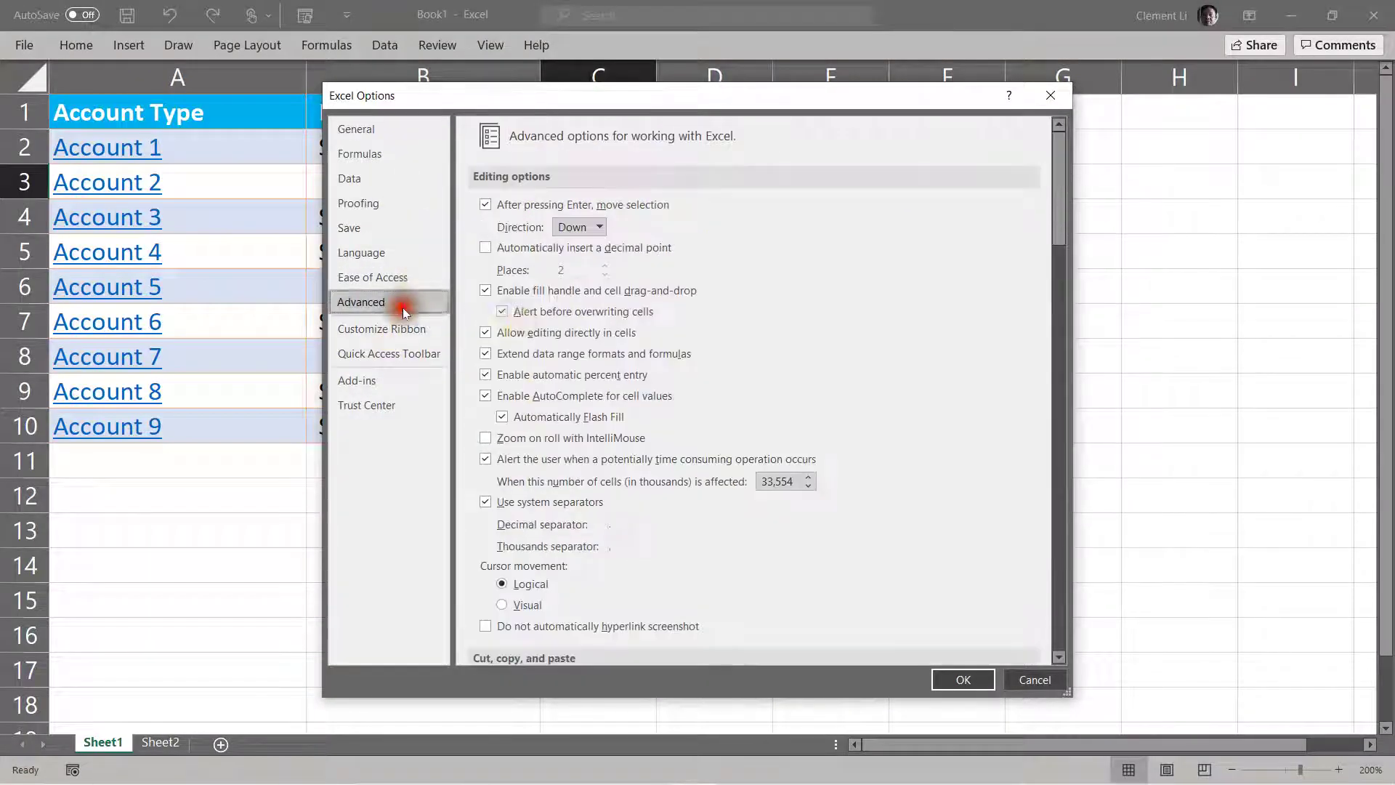
pyautogui.scroll(-9, 639, 316)
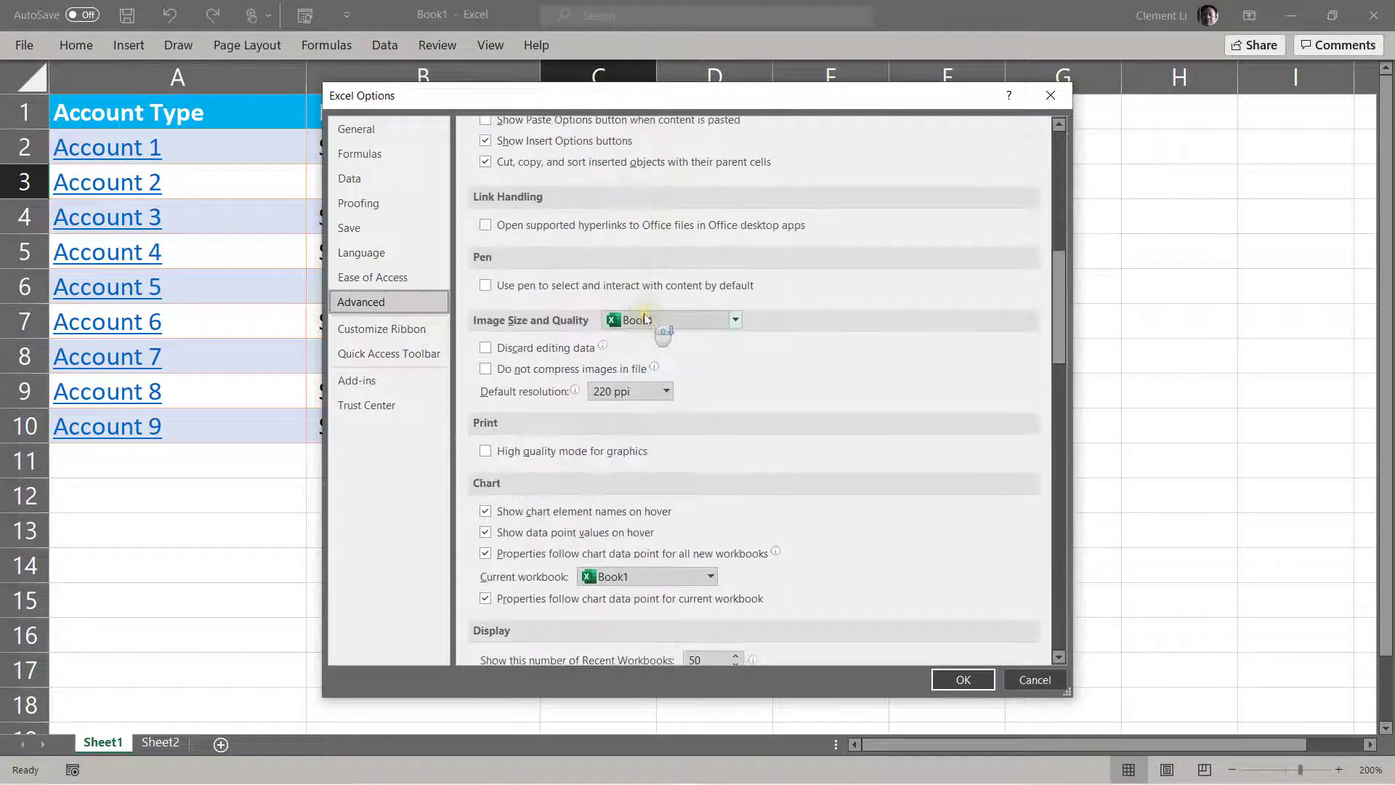
pyautogui.scroll(-9, 645, 317)
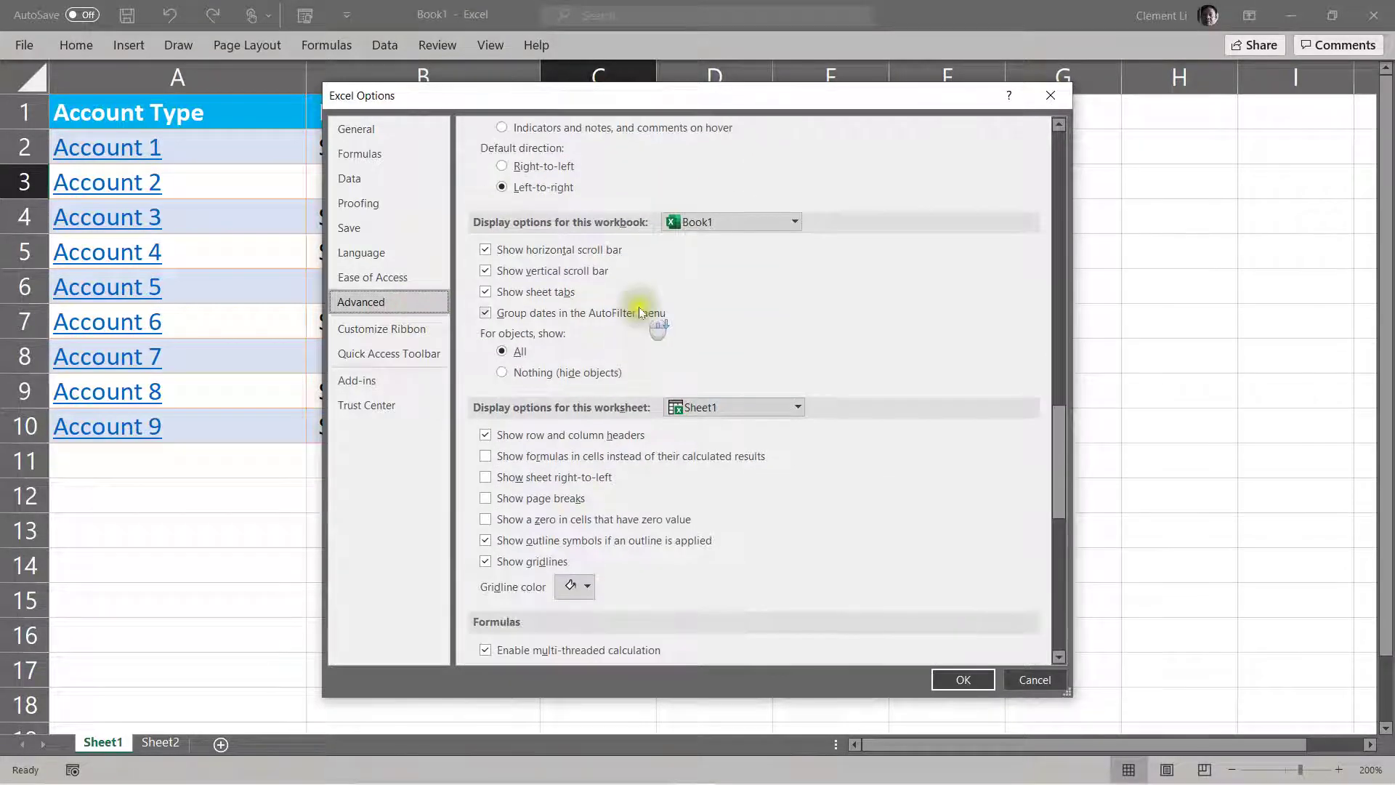
pyautogui.scroll(-5, 639, 312)
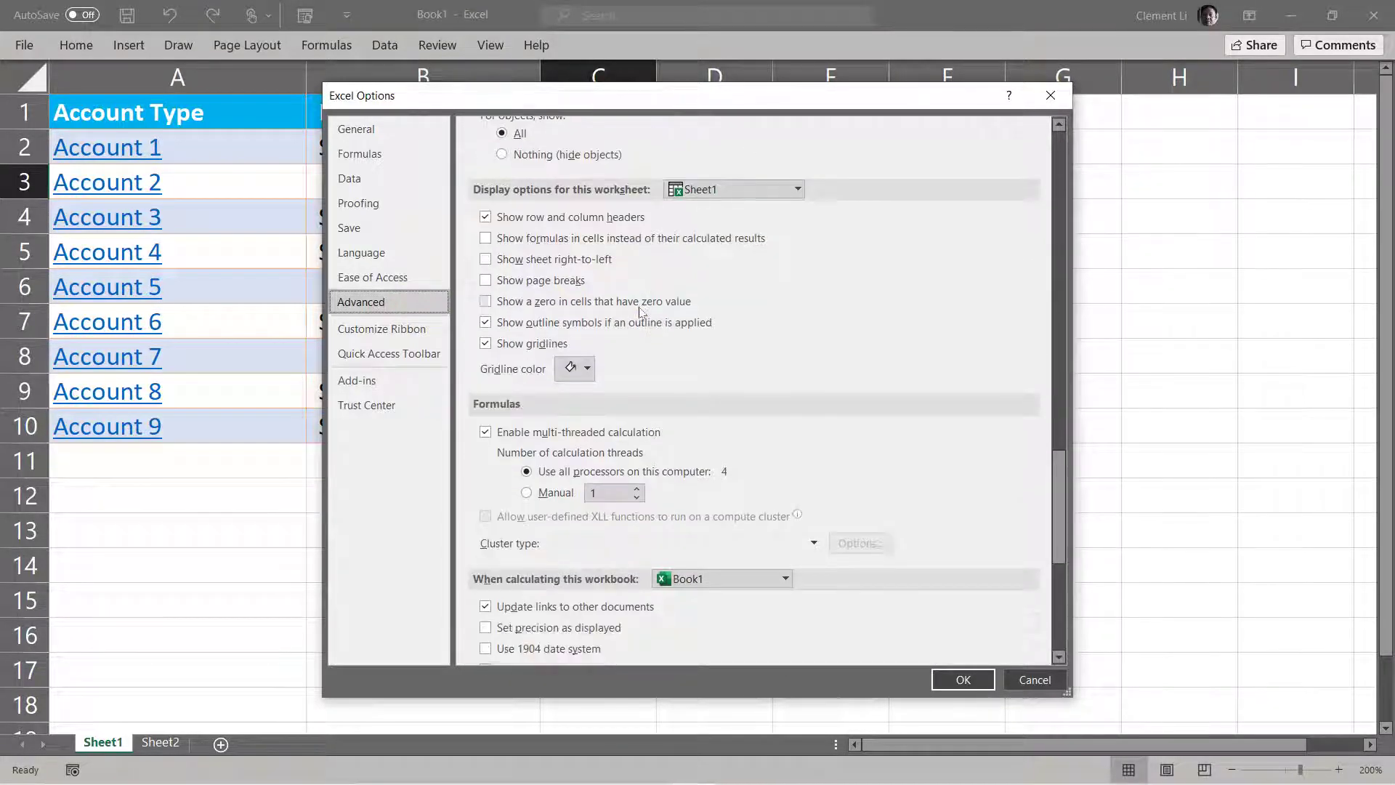
pyautogui.click(485, 302)
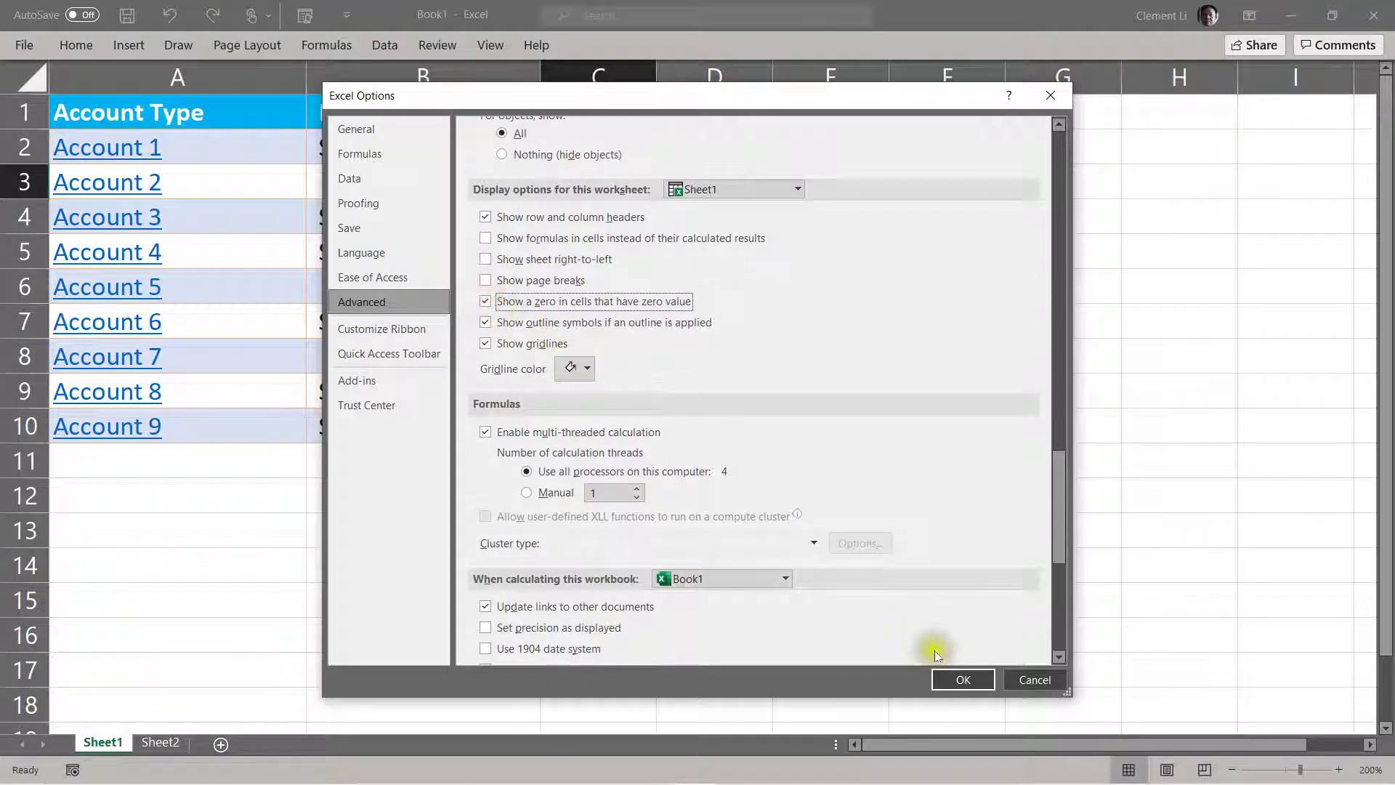
pyautogui.click(958, 681)
pyautogui.click(779, 567)
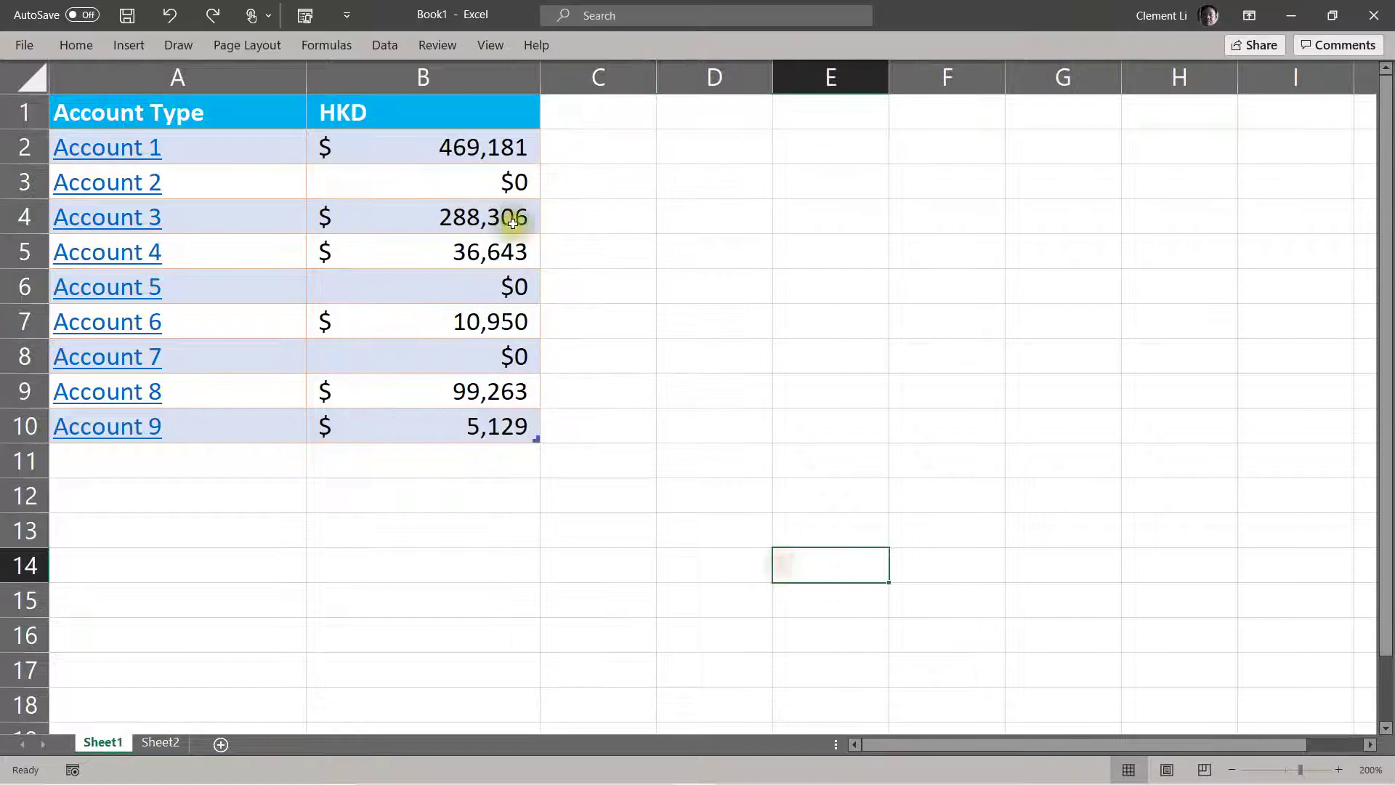
# Step: Format cell B3 for Account 2 as Accounting with 0 decimal places and the $ symbol
pyautogui.click(456, 181)
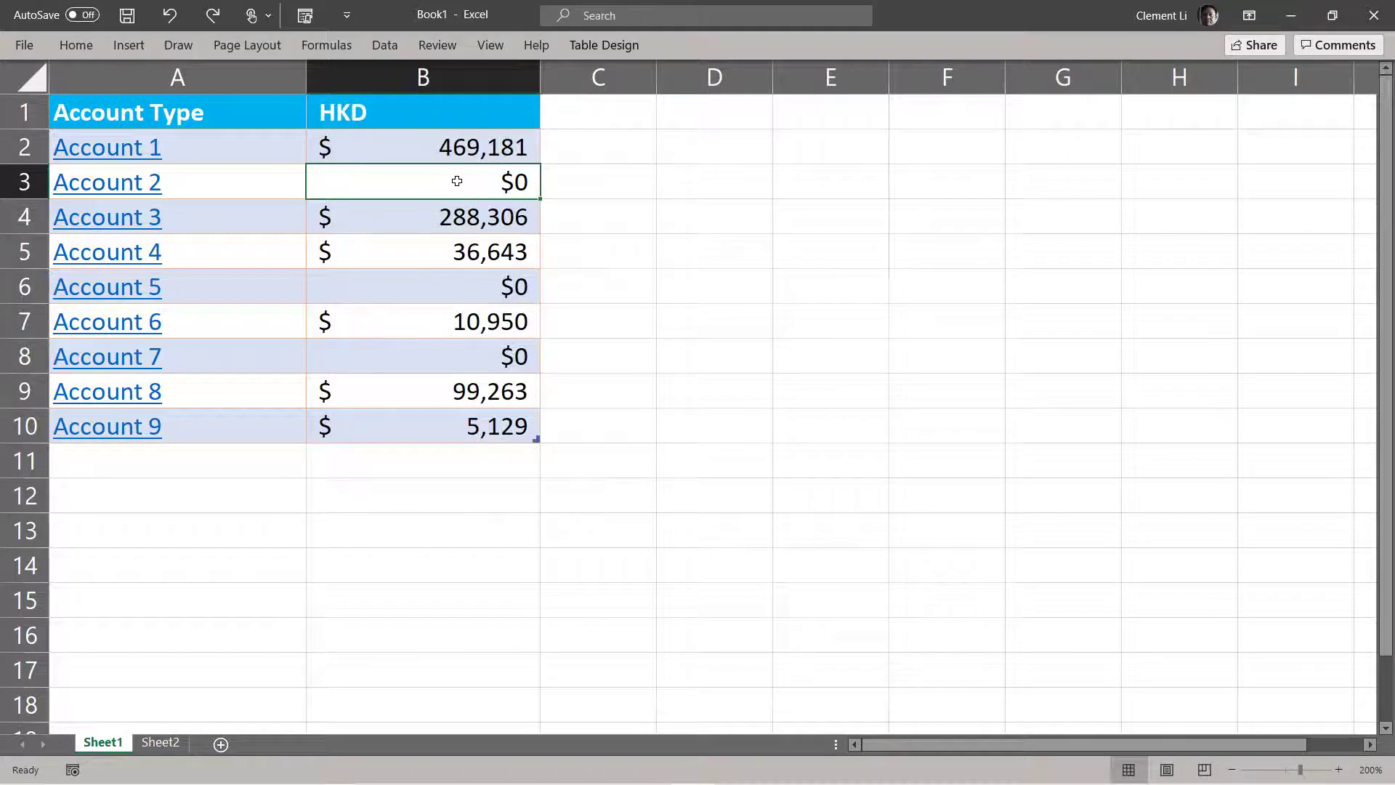
pyautogui.hotkey('ctrl', '1')
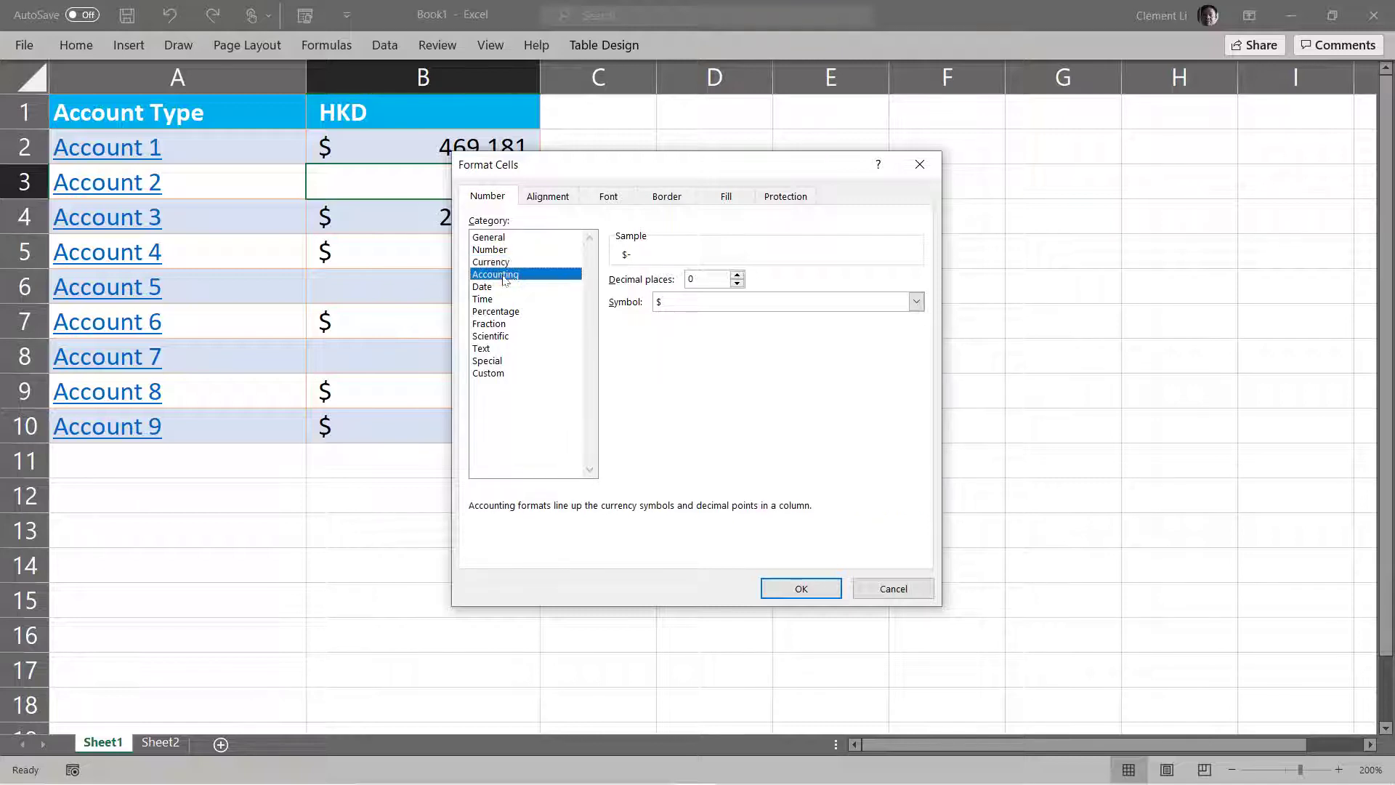
pyautogui.click(787, 588)
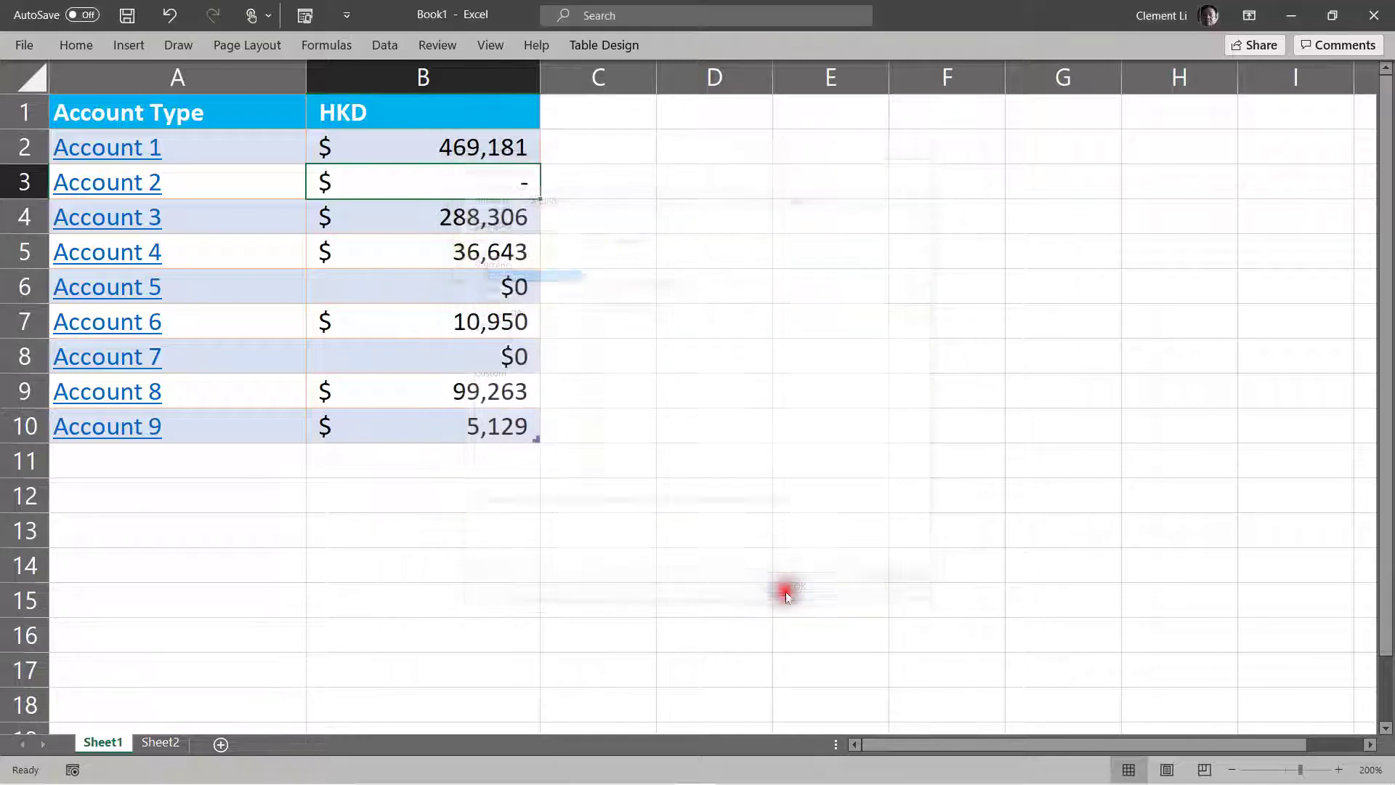
pyautogui.click(667, 174)
# Step: Format cell B6 for Account 5 as Accounting with the $ symbol
pyautogui.click(430, 287)
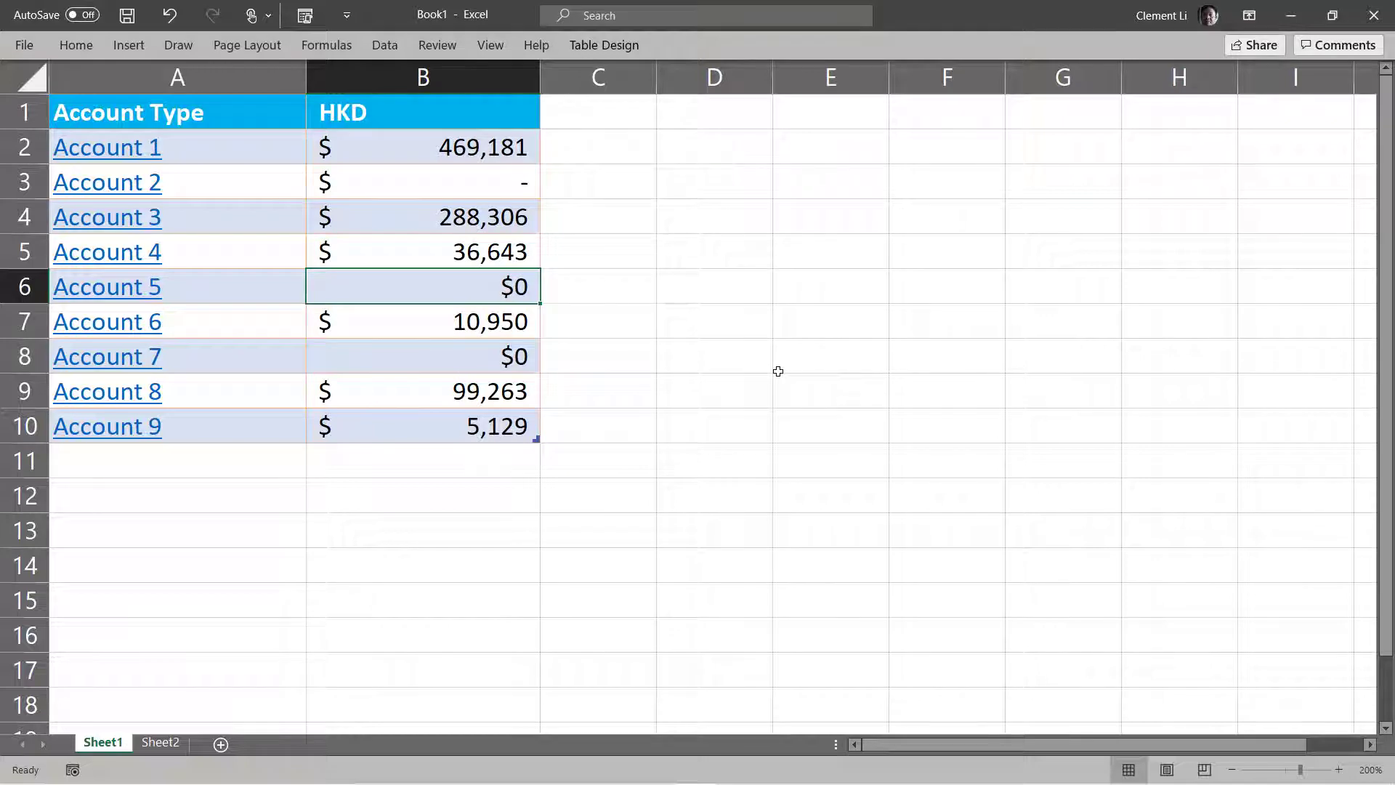
pyautogui.hotkey('ctrl', '1')
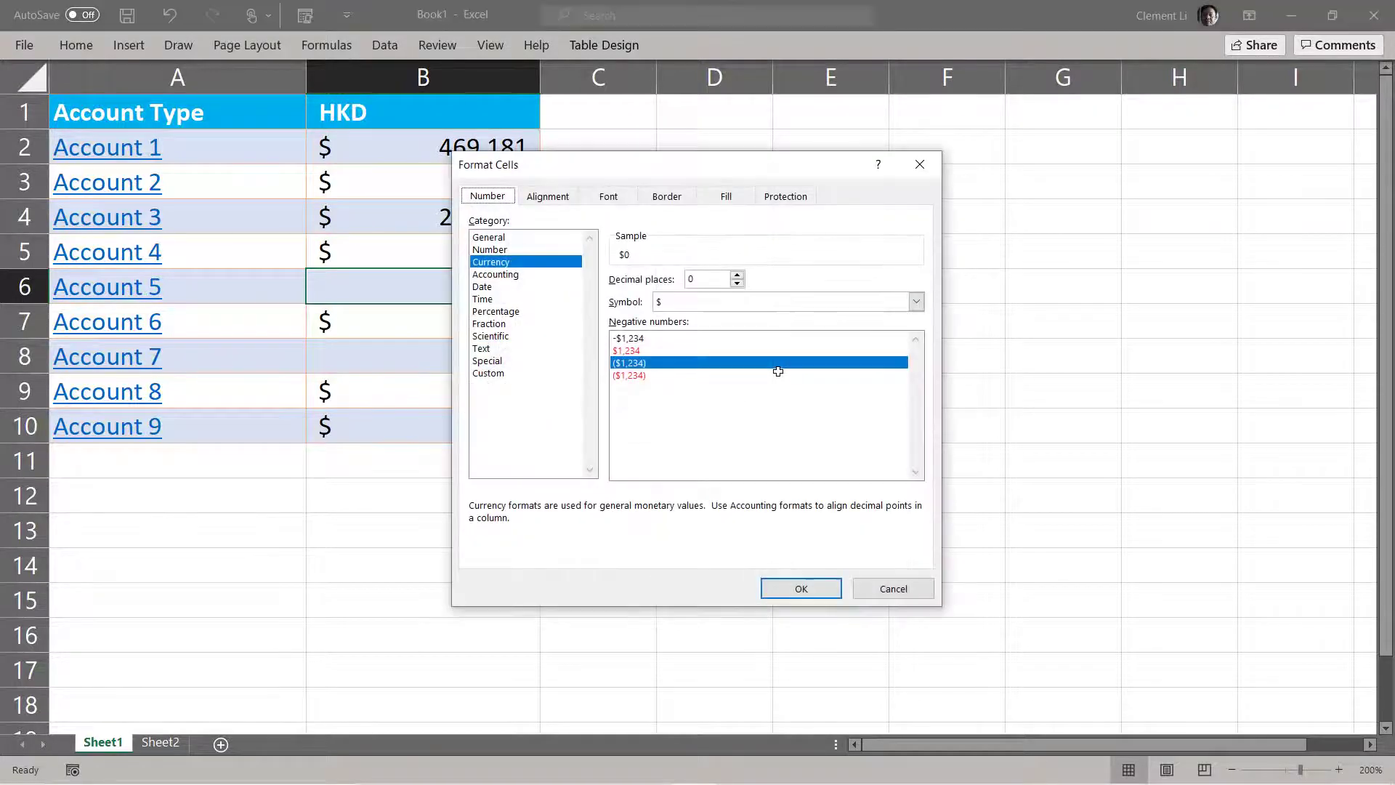
pyautogui.click(506, 274)
pyautogui.click(801, 588)
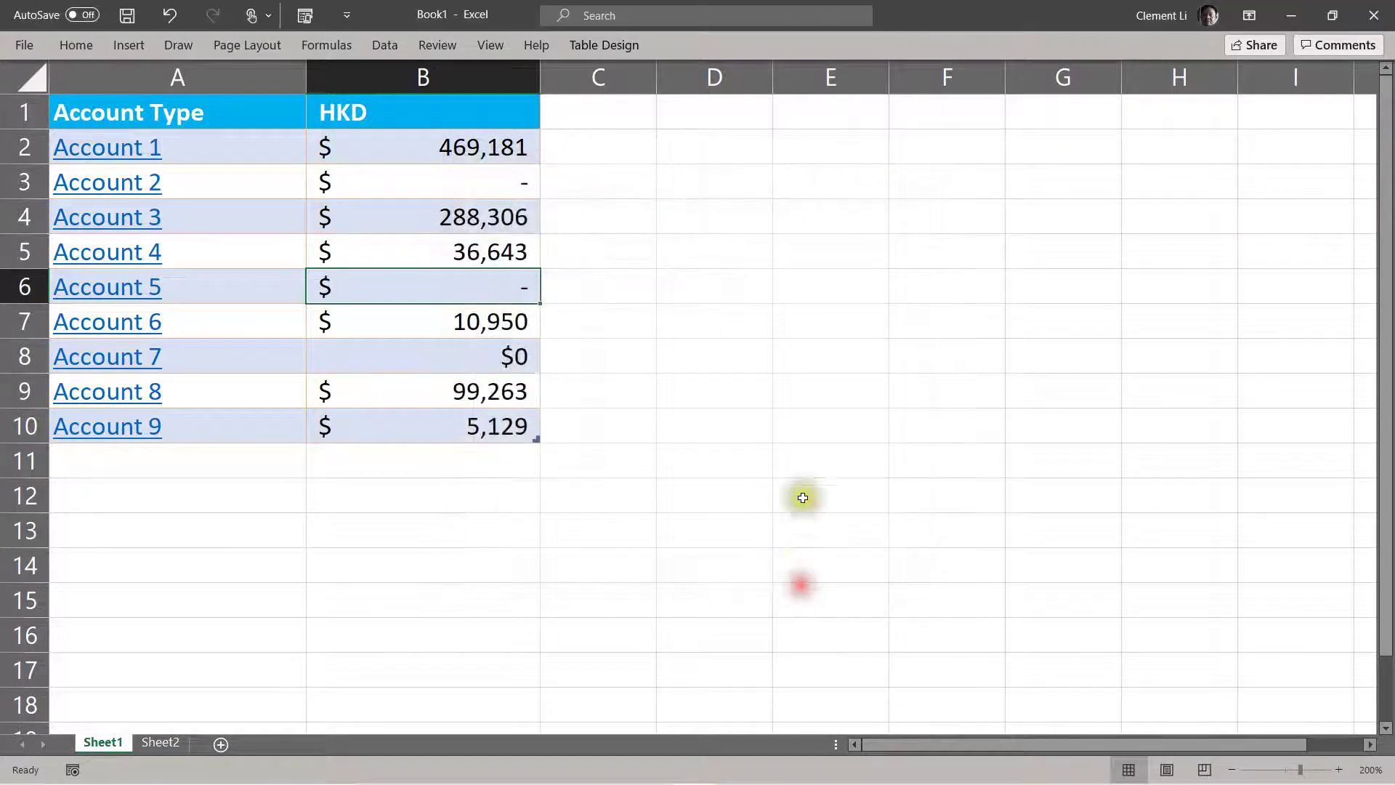
pyautogui.click(740, 419)
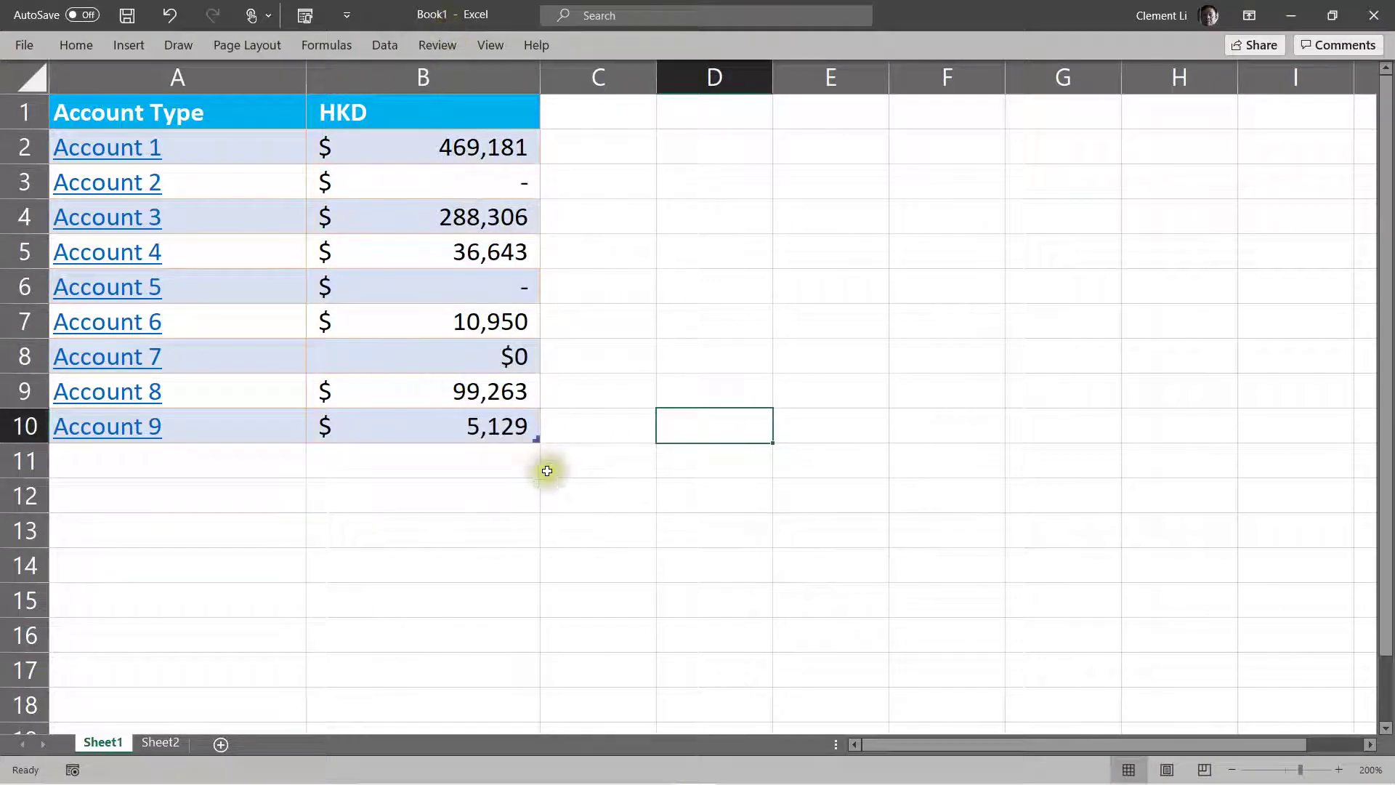
# Step: Format cell B8 for Account 7 as Accounting with 0 decimal places and the $ symbol
pyautogui.click(405, 358)
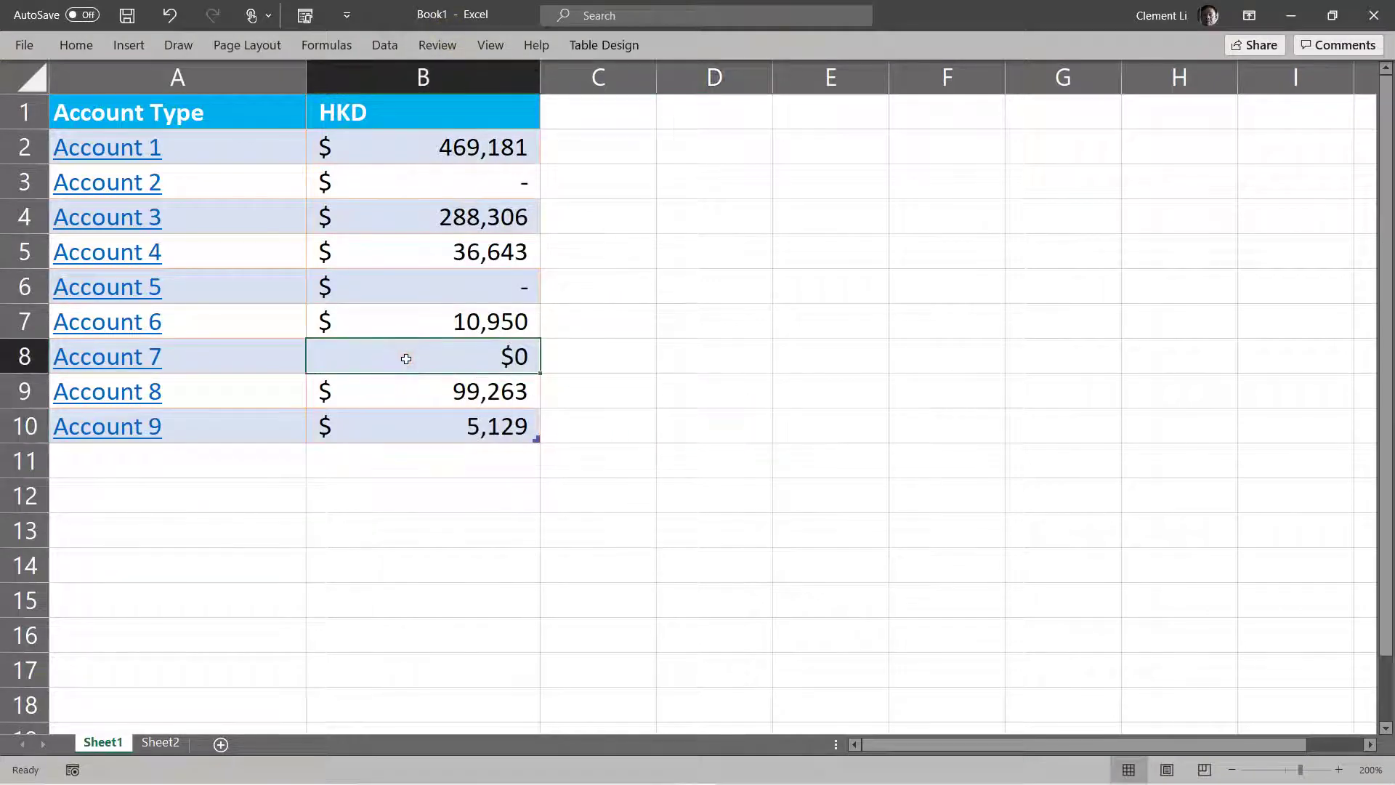
pyautogui.hotkey('ctrl', '1')
pyautogui.click(499, 249)
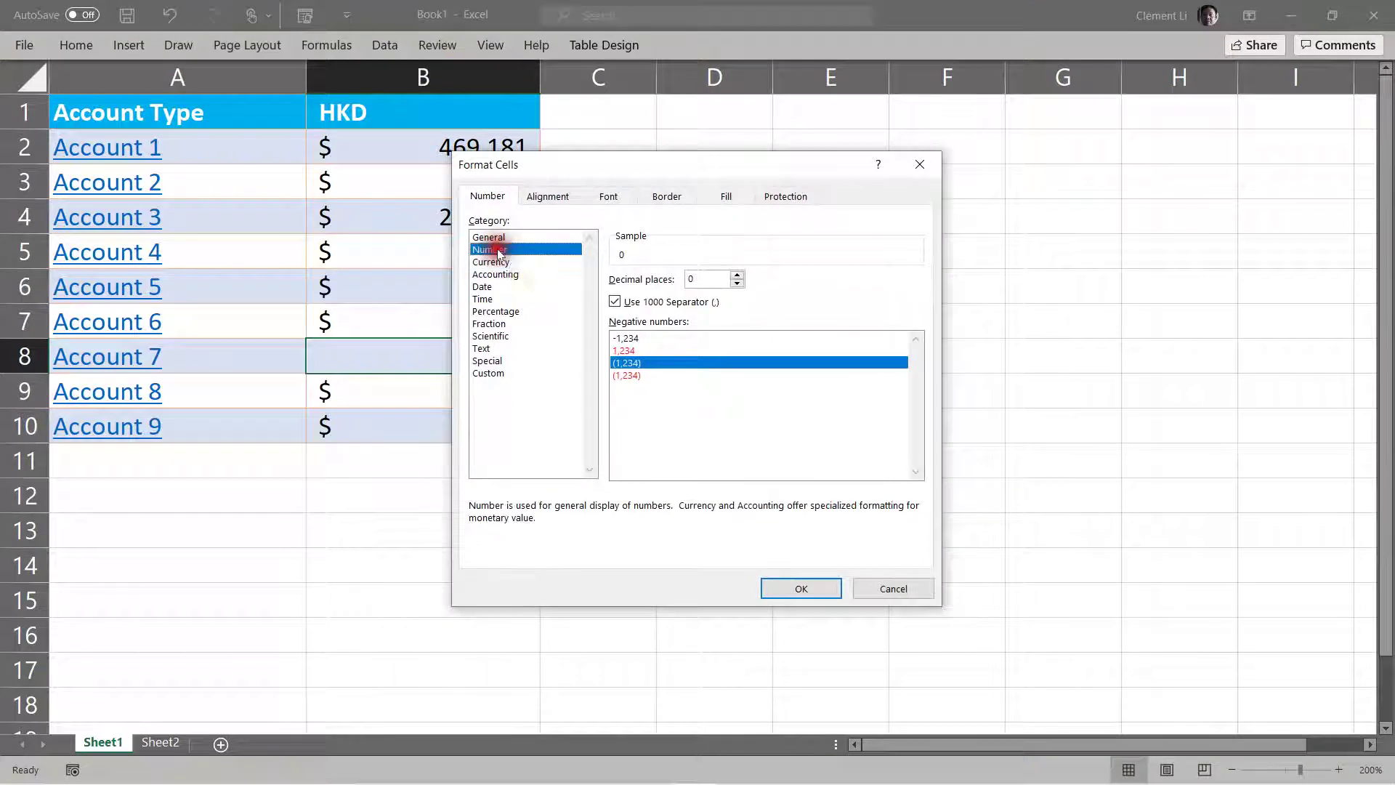
pyautogui.click(508, 274)
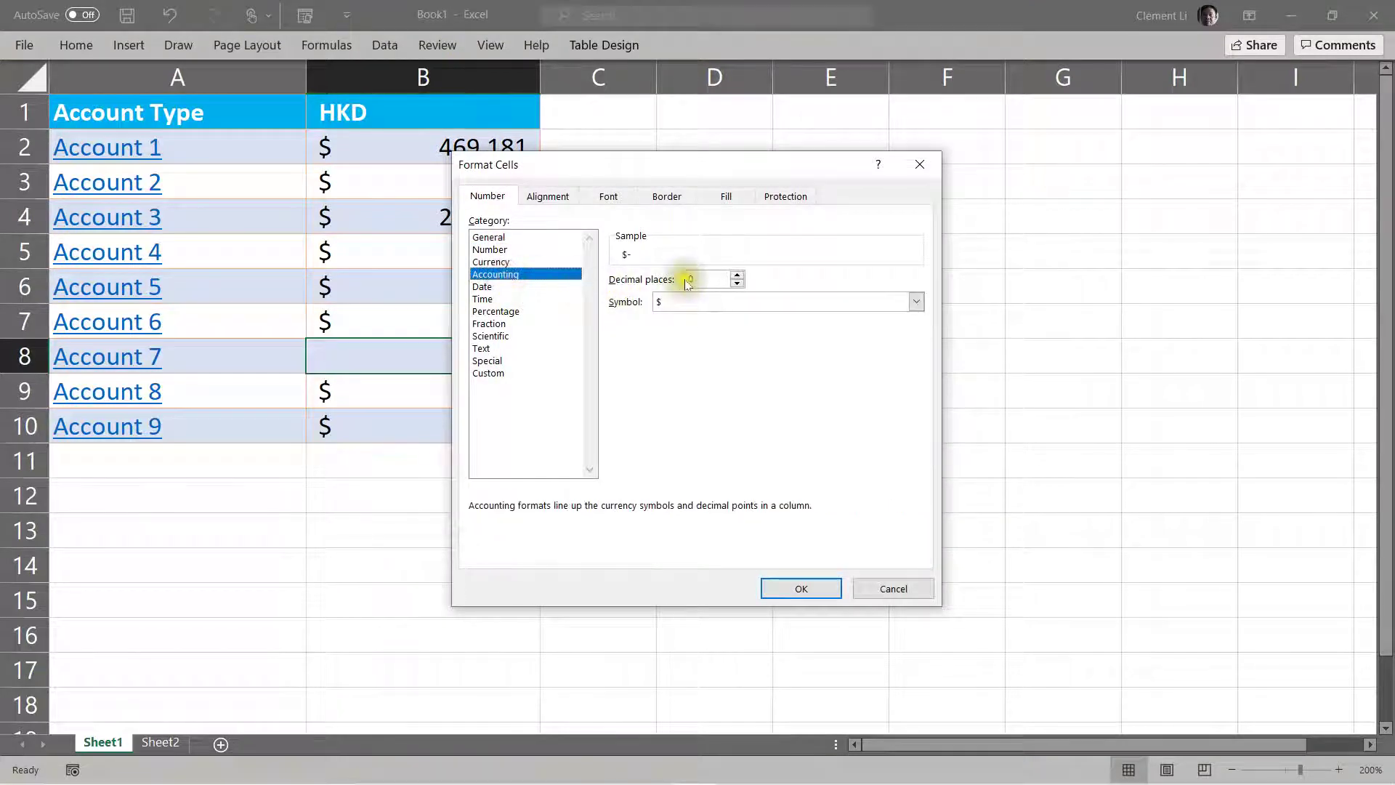
pyautogui.click(835, 587)
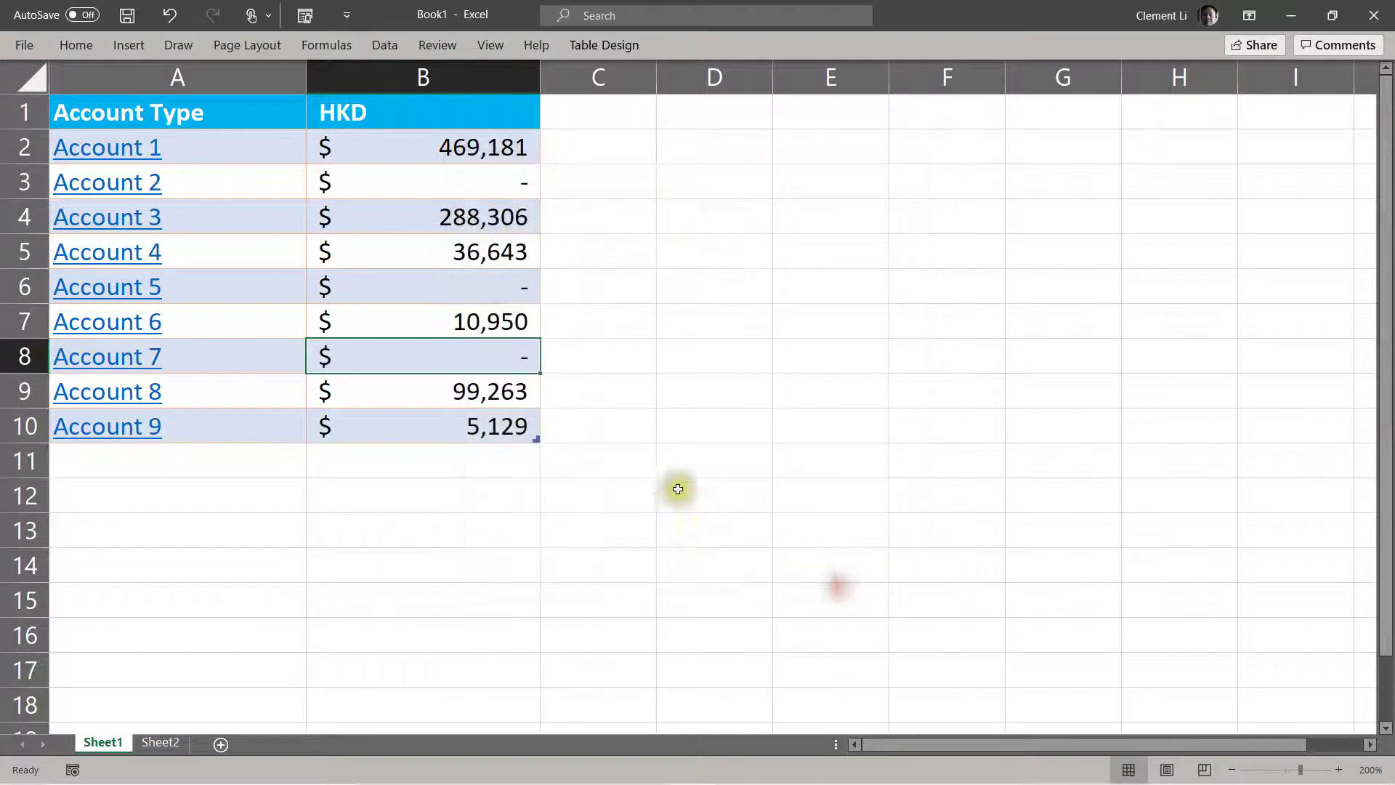
pyautogui.click(678, 489)
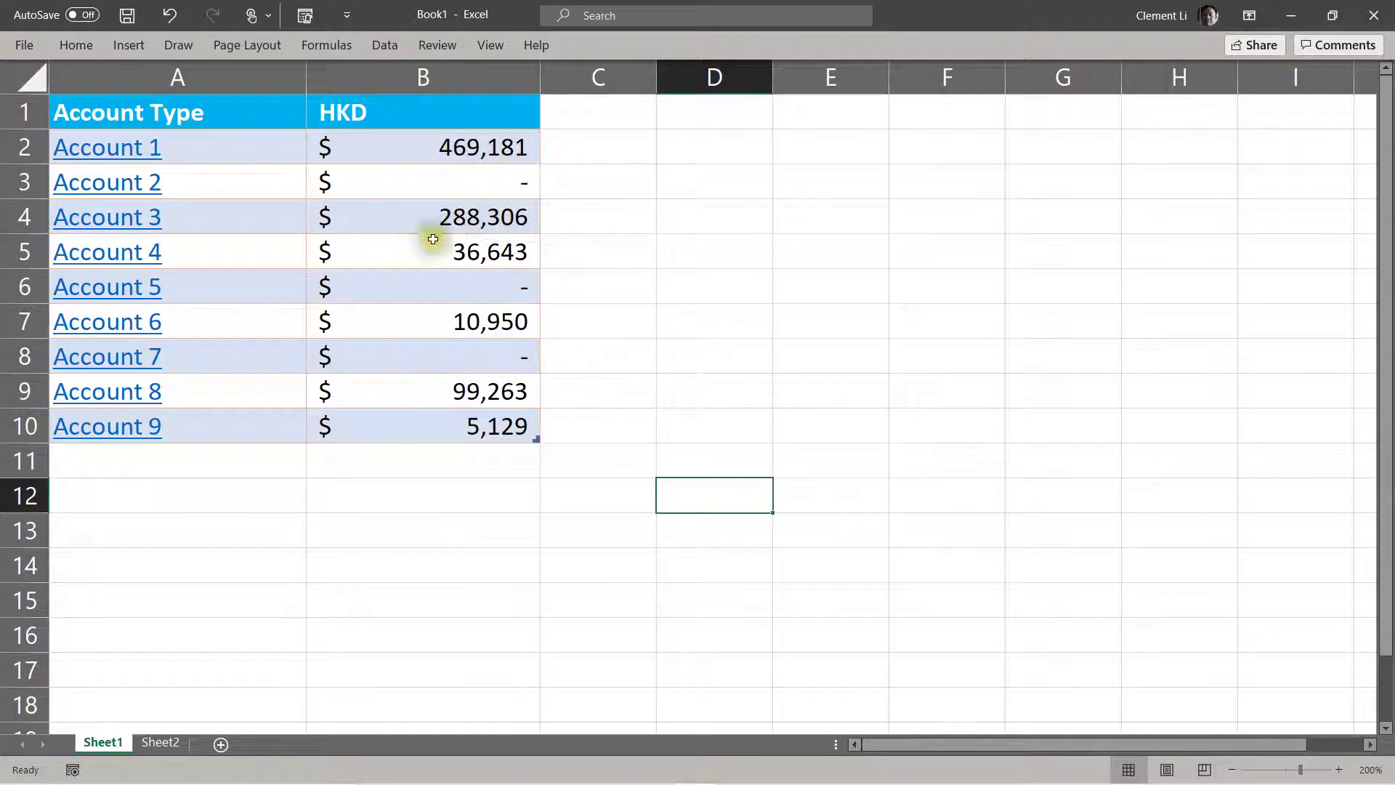
# Step: Replace the HKD amount for Account 4 in cell B5 with 0
pyautogui.click(436, 260)
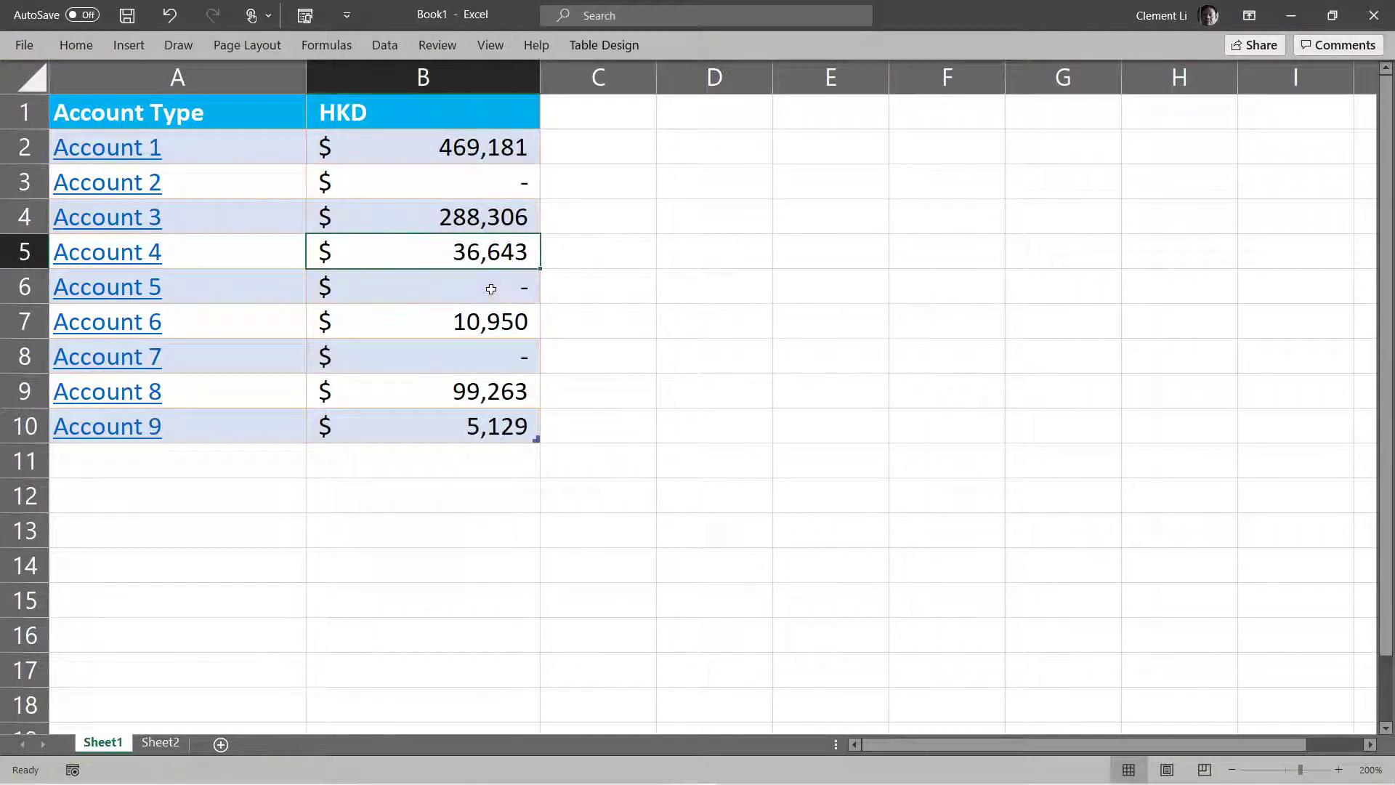
pyautogui.write('0')
pyautogui.press('Return')
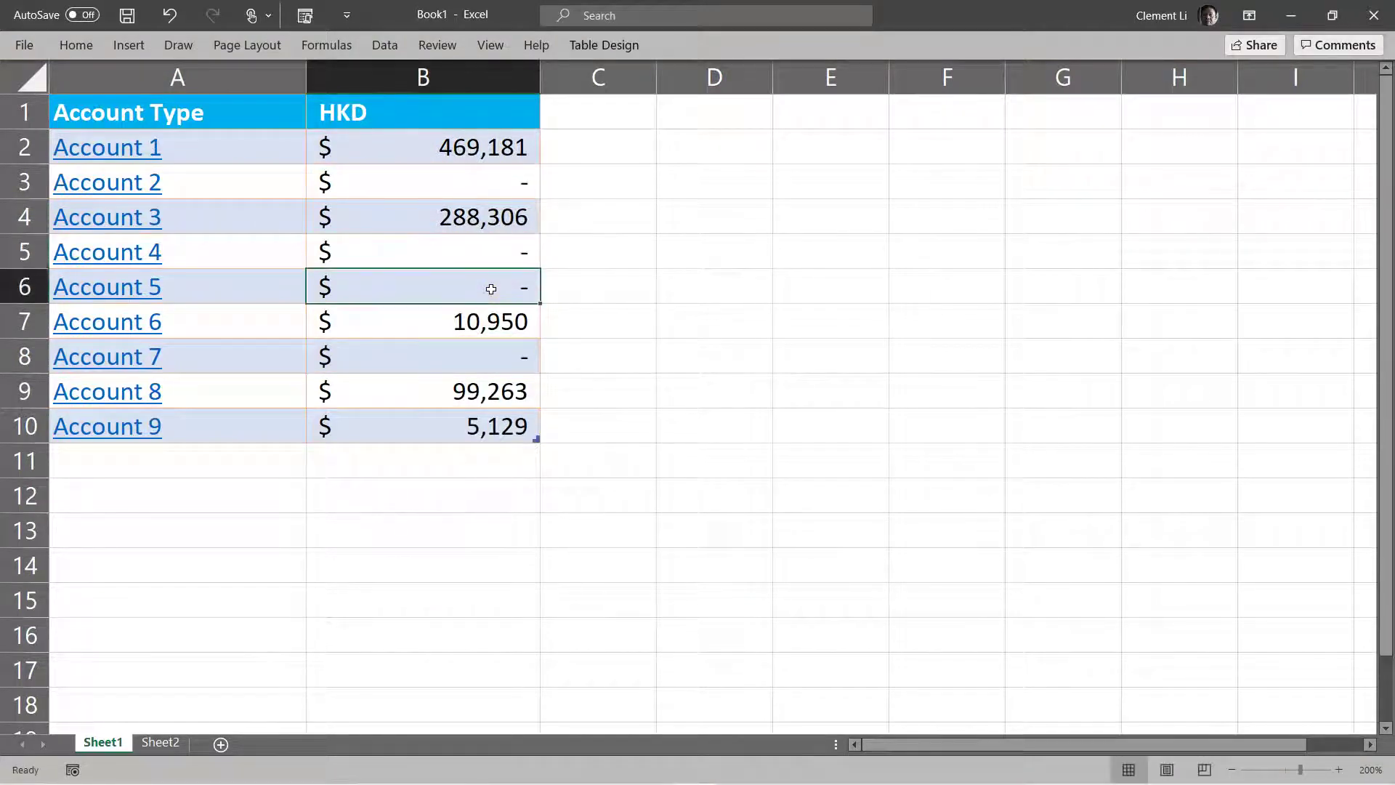
pyautogui.click(689, 274)
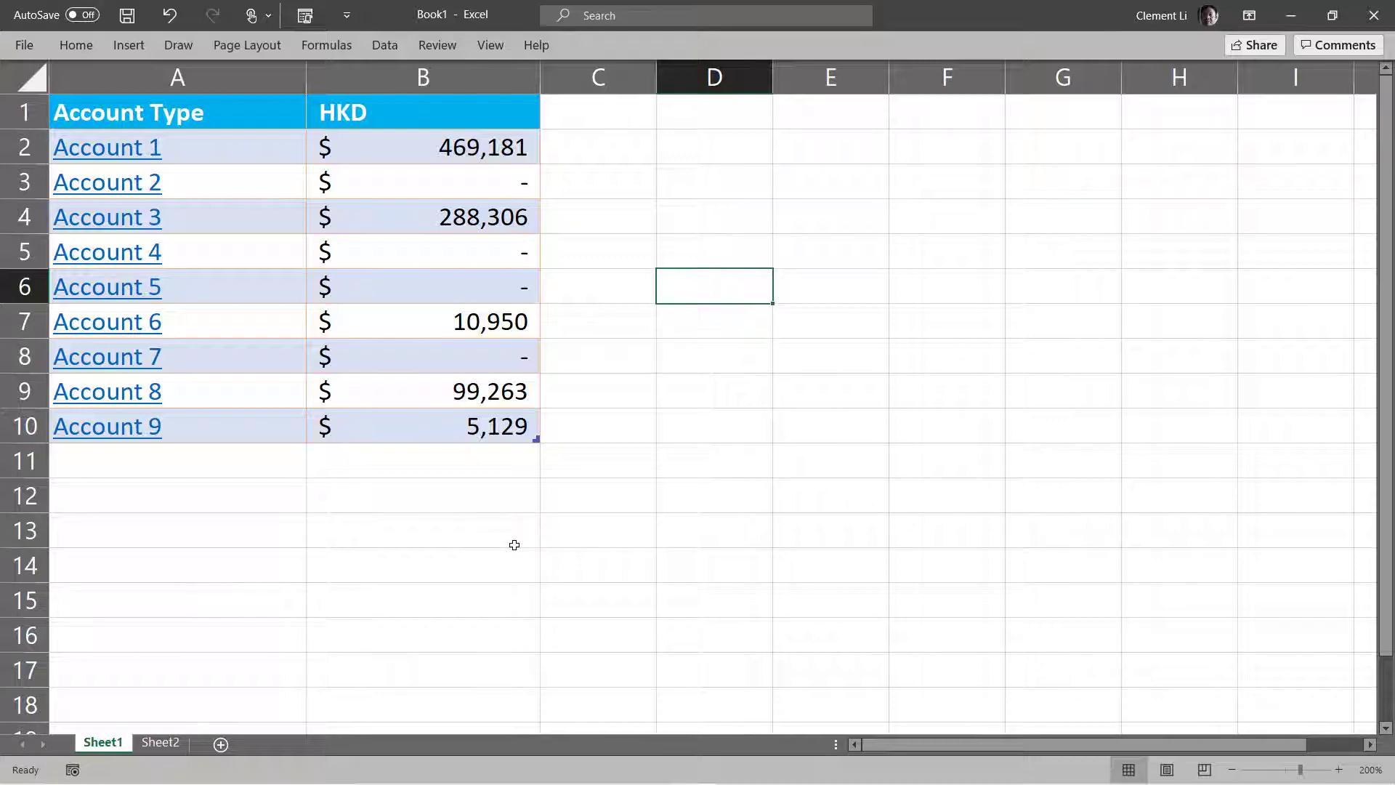
pyautogui.click(448, 190)
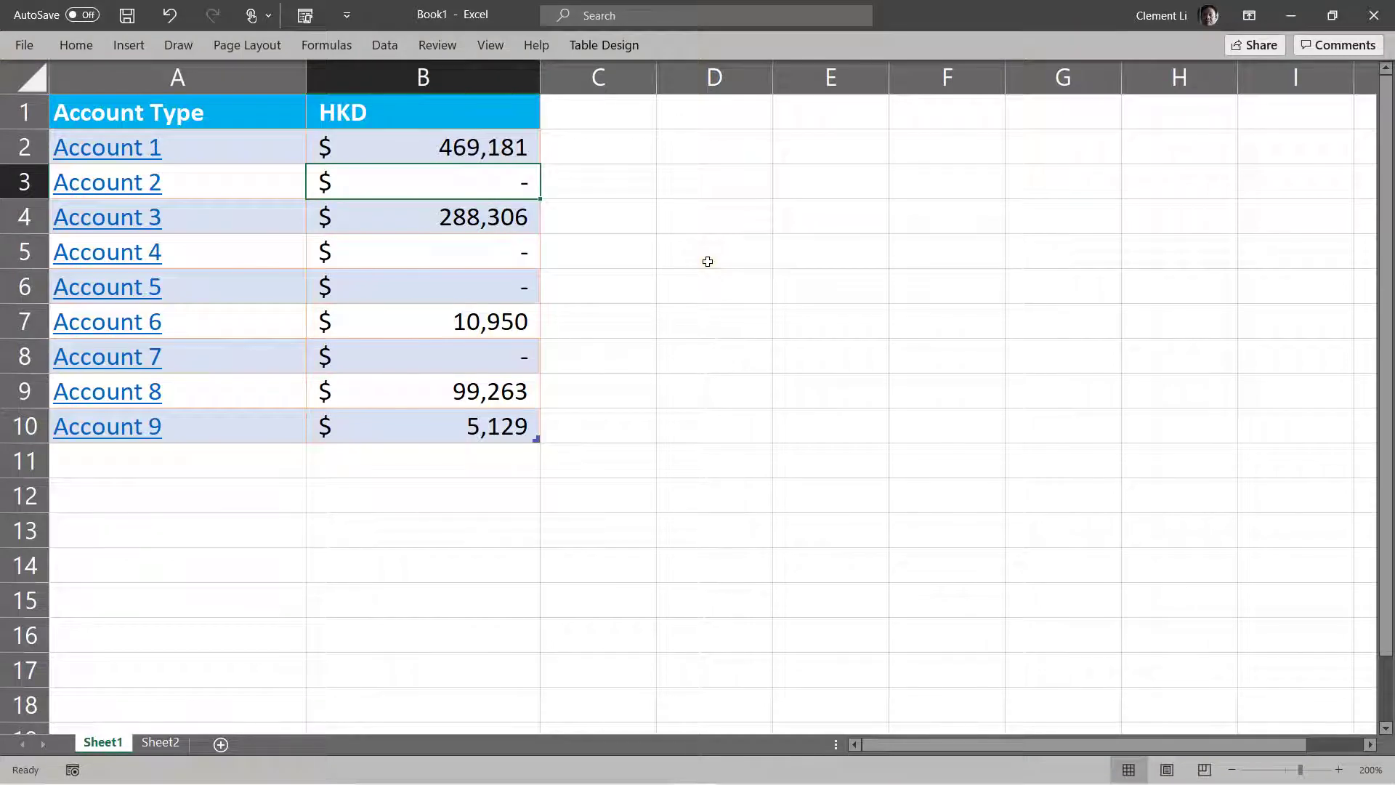
pyautogui.click(623, 436)
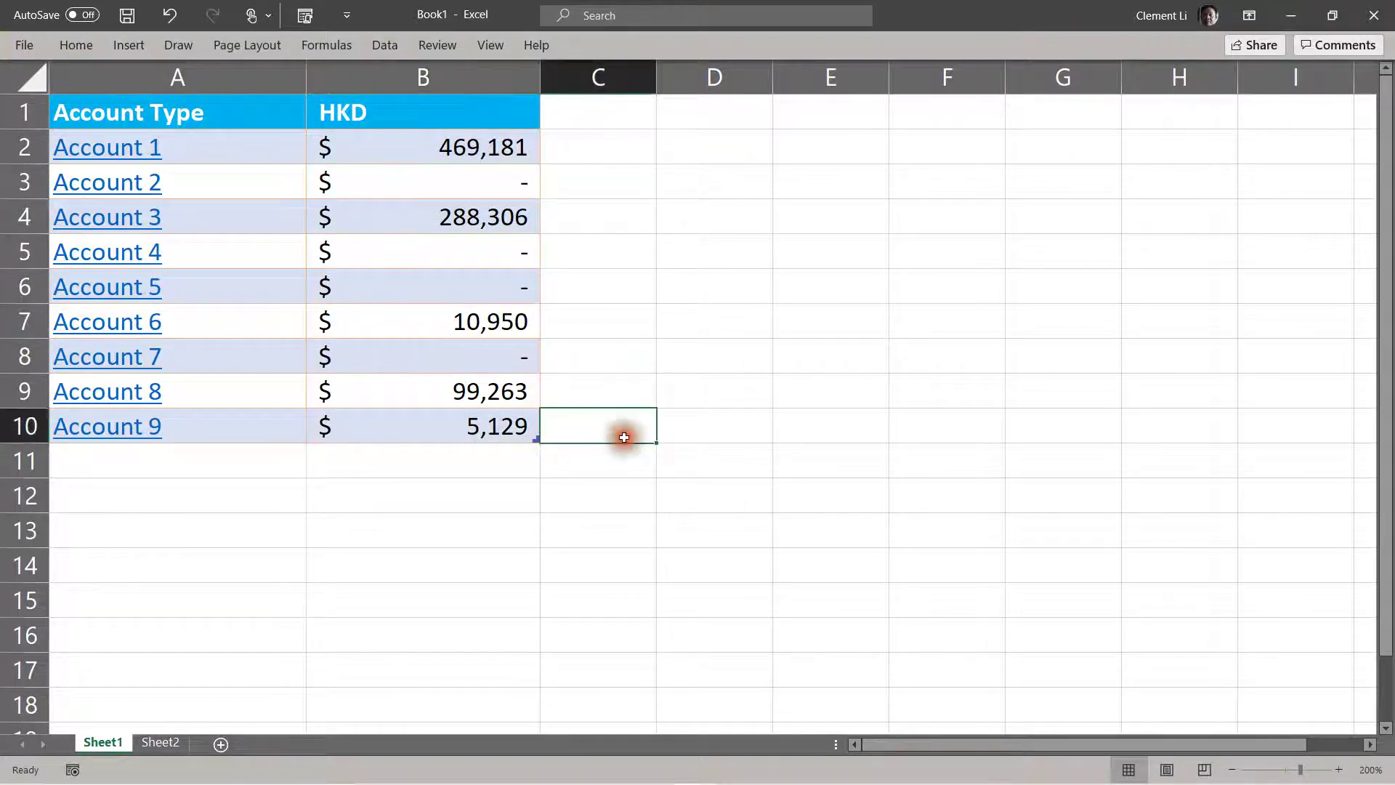
# Step: Copy the number format code 0;-0;;@ from the text of cell A1 on Sheet2
pyautogui.click(160, 741)
pyautogui.click(93, 118)
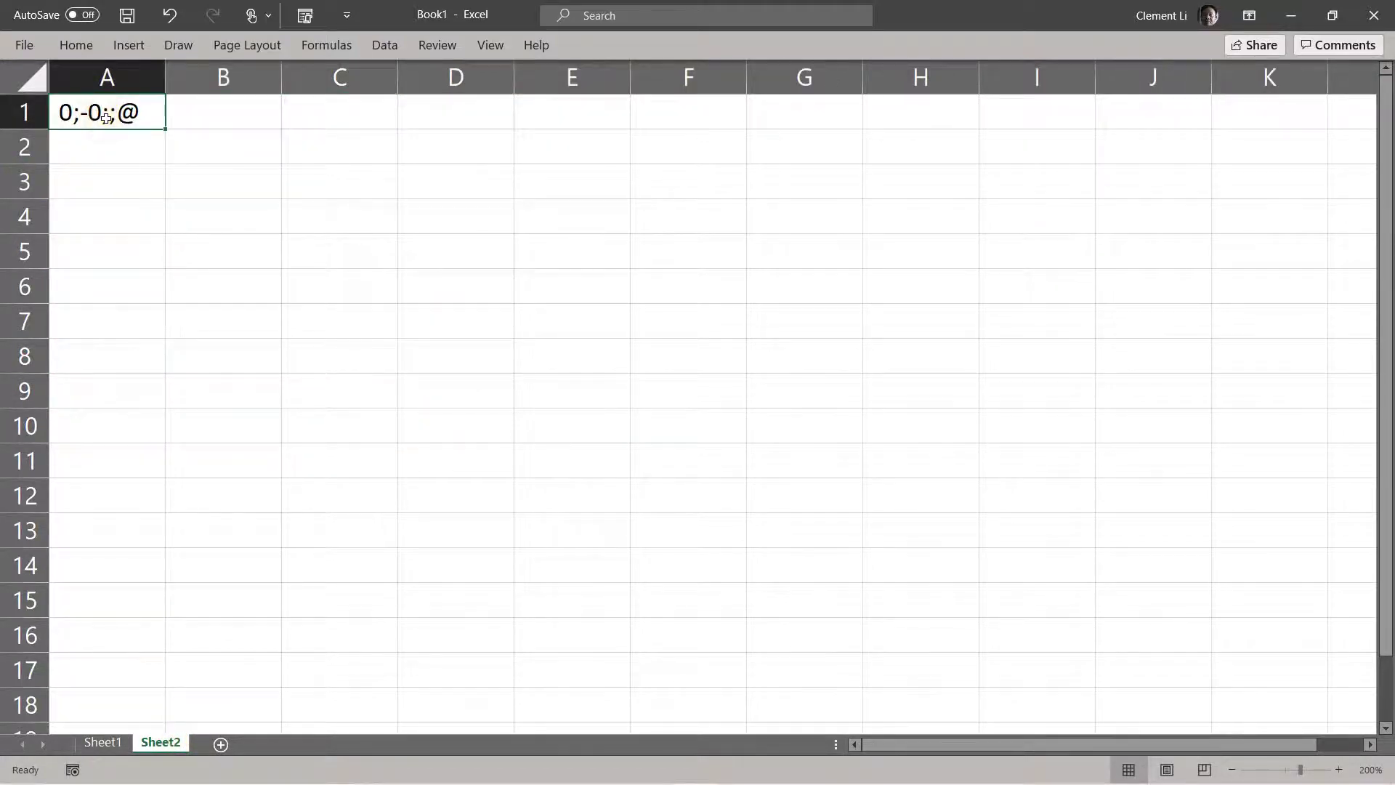
pyautogui.click(80, 112)
pyautogui.doubleClick(66, 111)
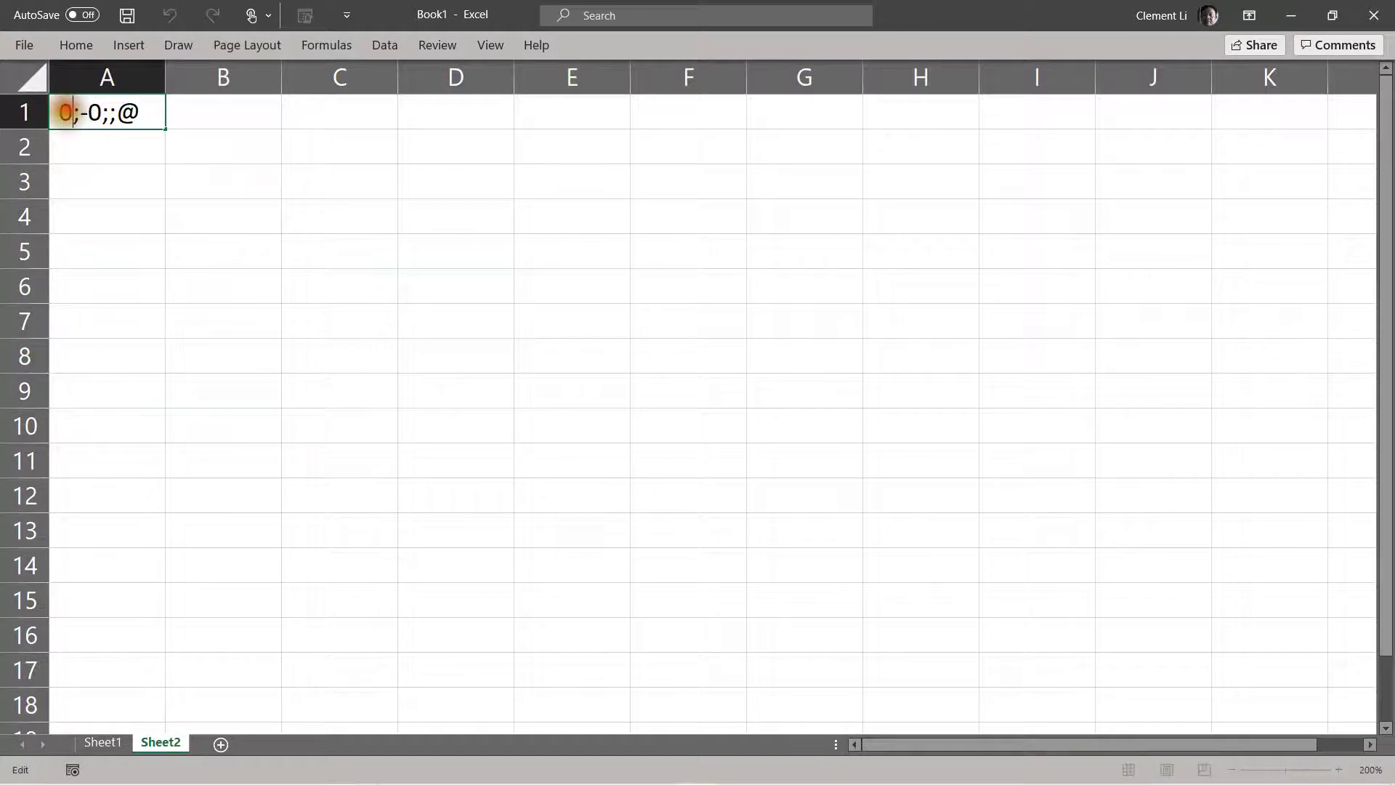
pyautogui.moveTo(65, 111); pyautogui.dragTo(129, 113)
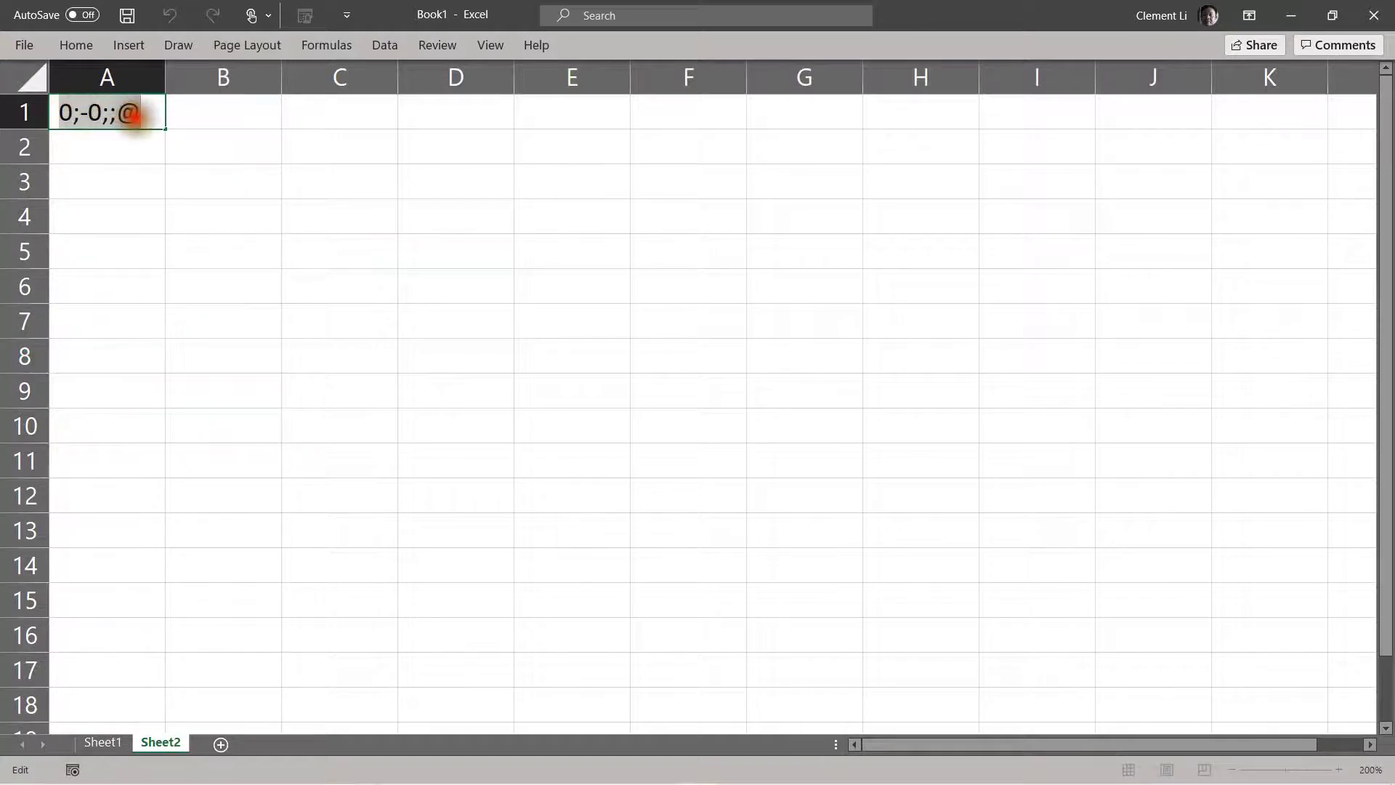
pyautogui.rightClick(131, 114)
pyautogui.click(141, 149)
pyautogui.click(449, 247)
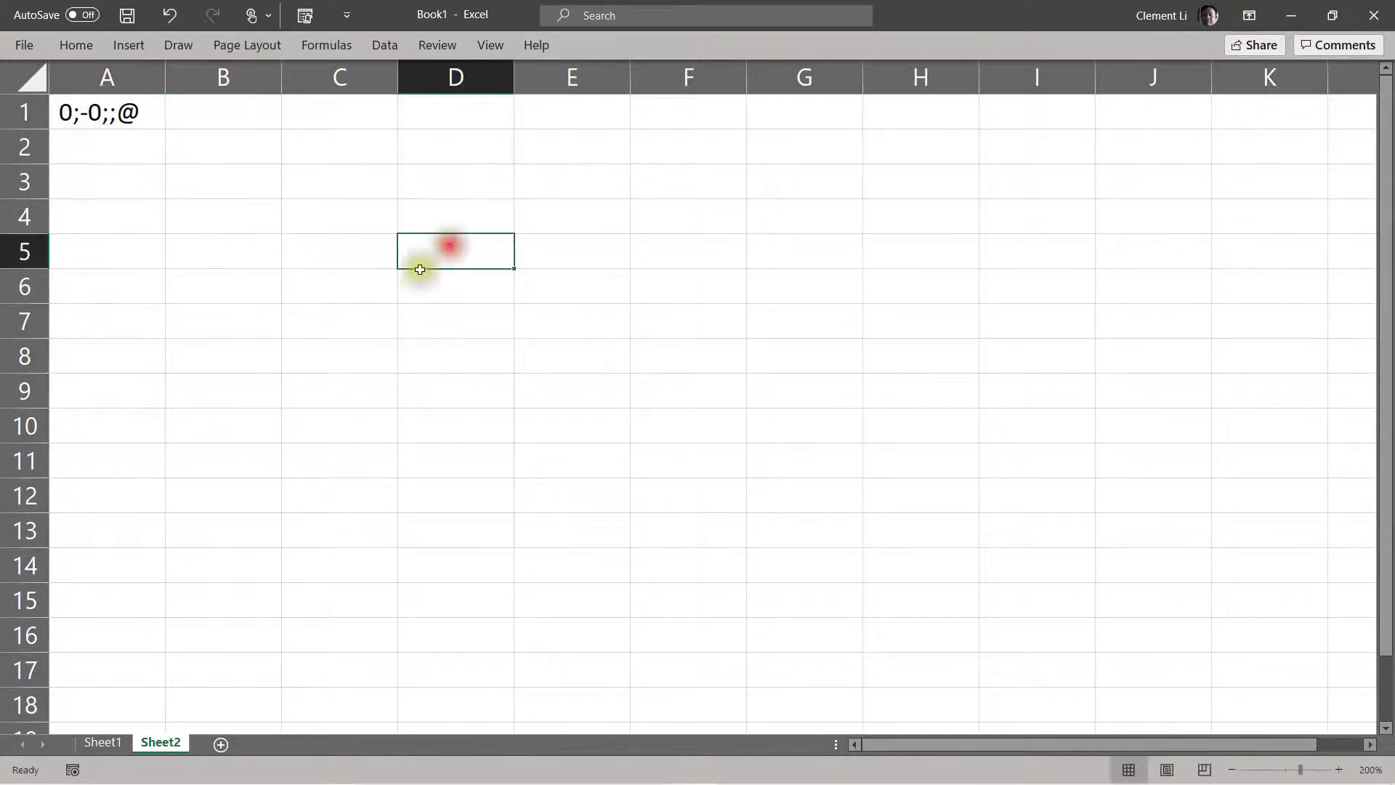
# Step: Apply the copied custom number format 0;-0;;@ to cell B3 for Account 2 on Sheet1
pyautogui.click(102, 742)
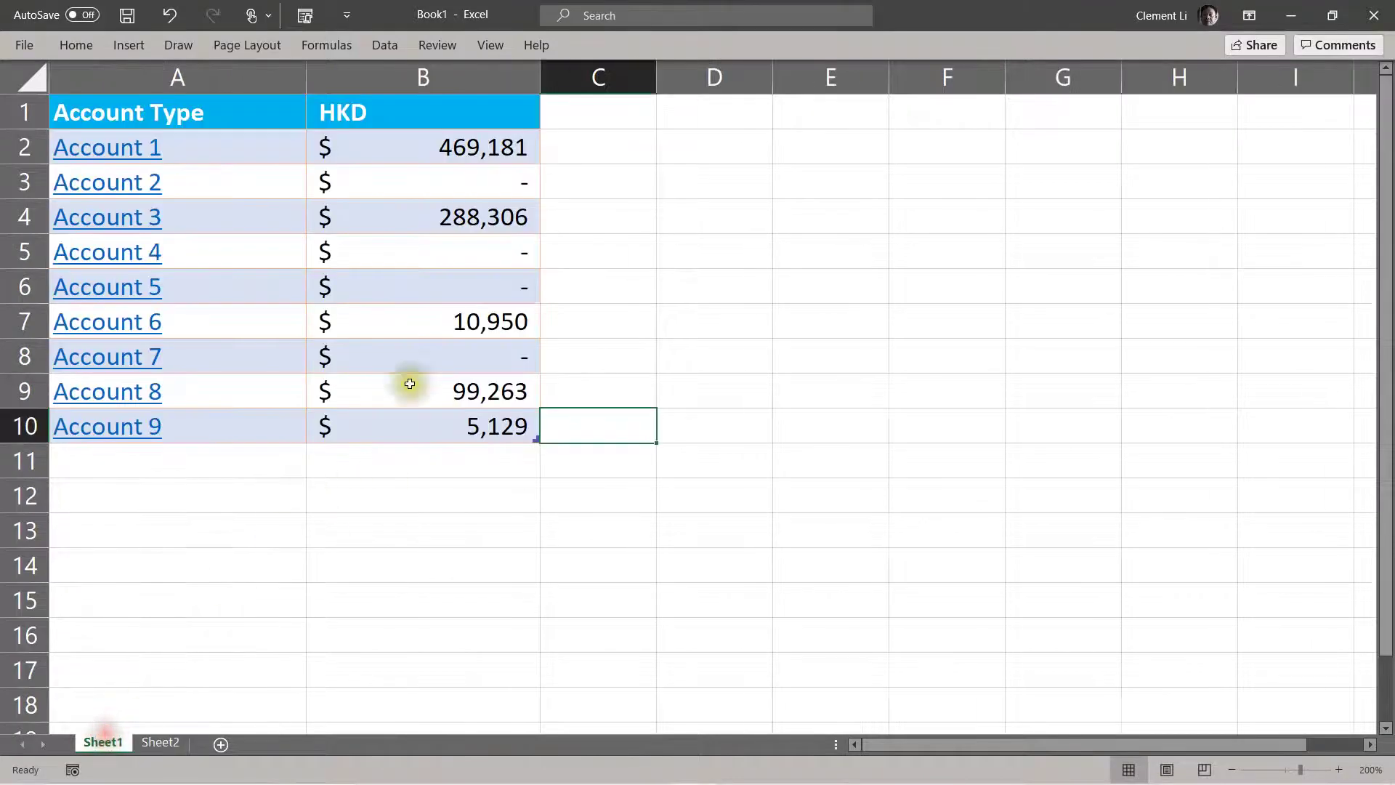
pyautogui.click(476, 175)
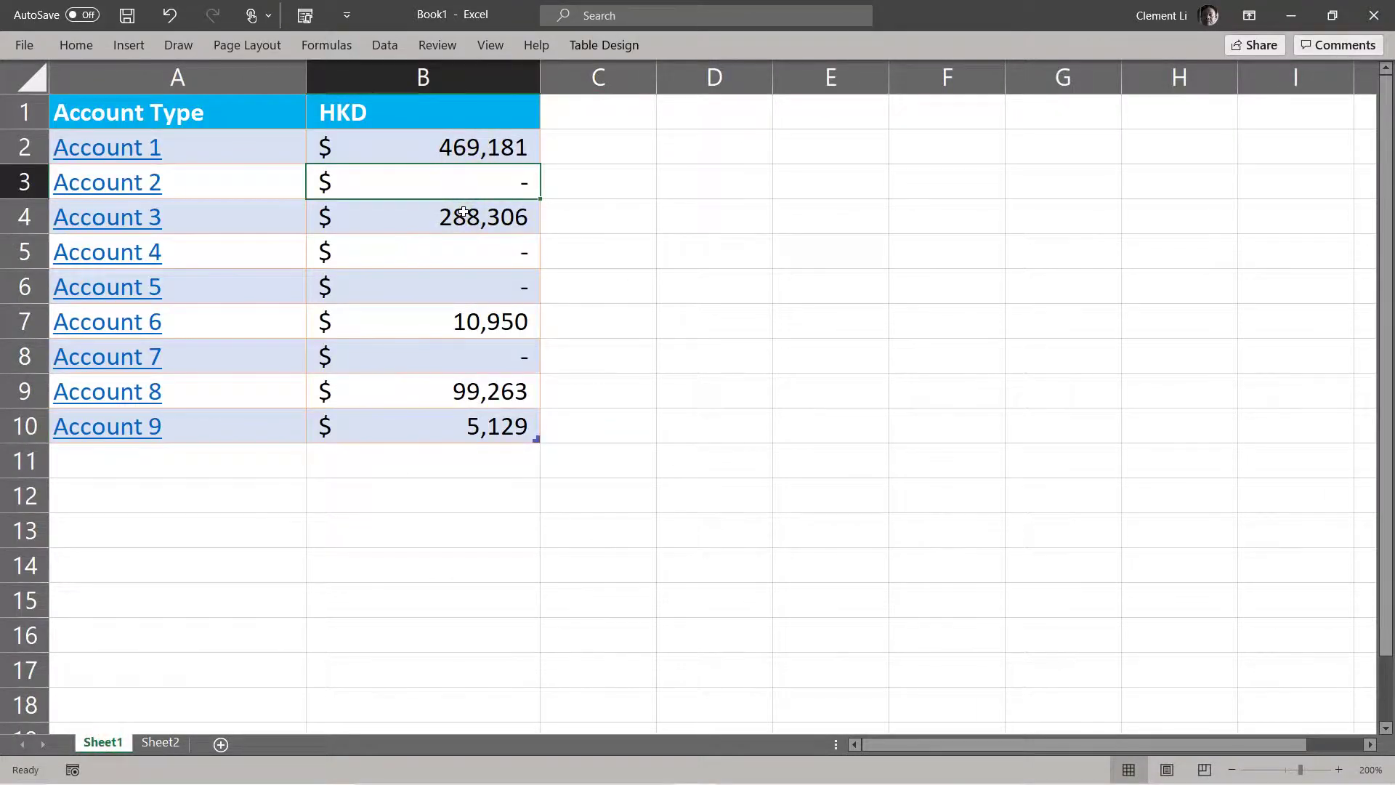
pyautogui.hotkey('ctrl', '1')
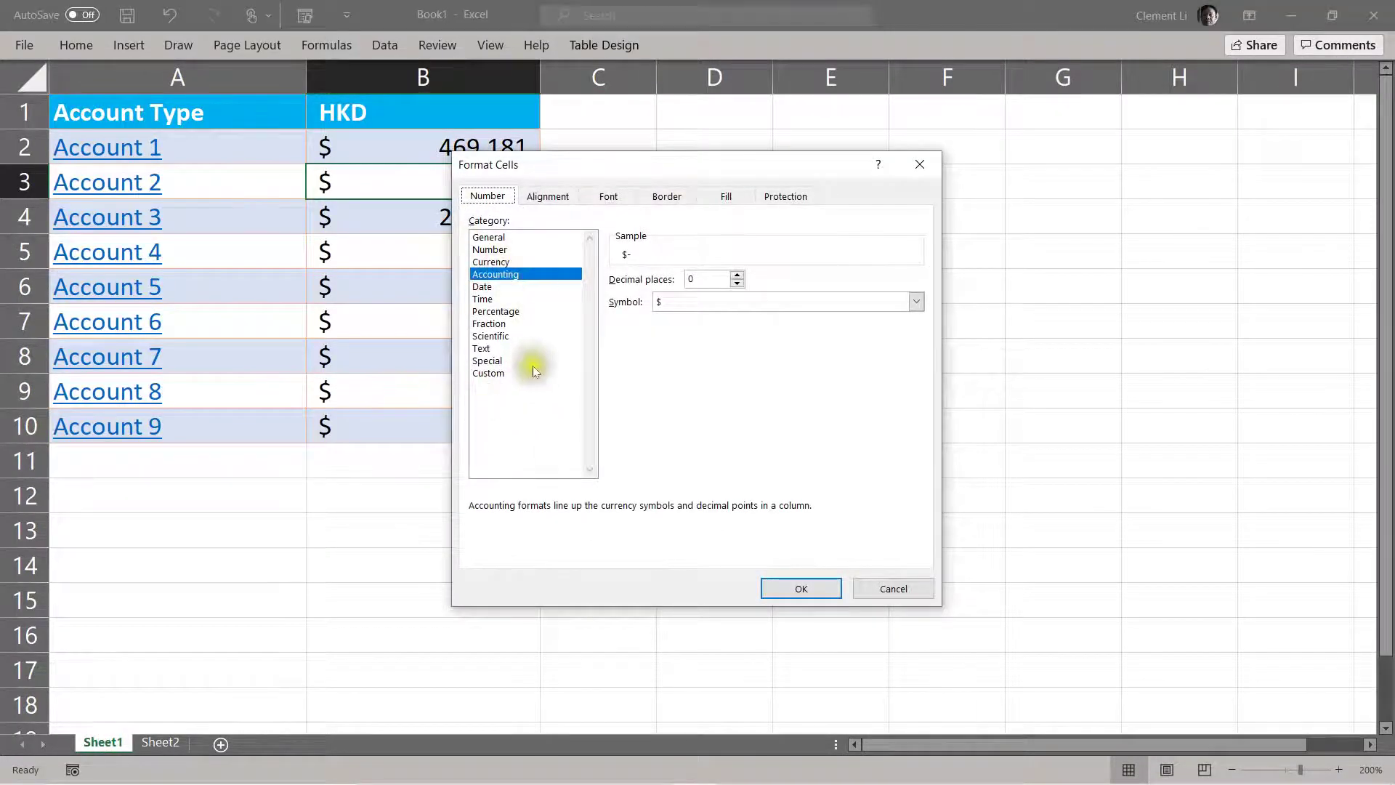
pyautogui.click(486, 374)
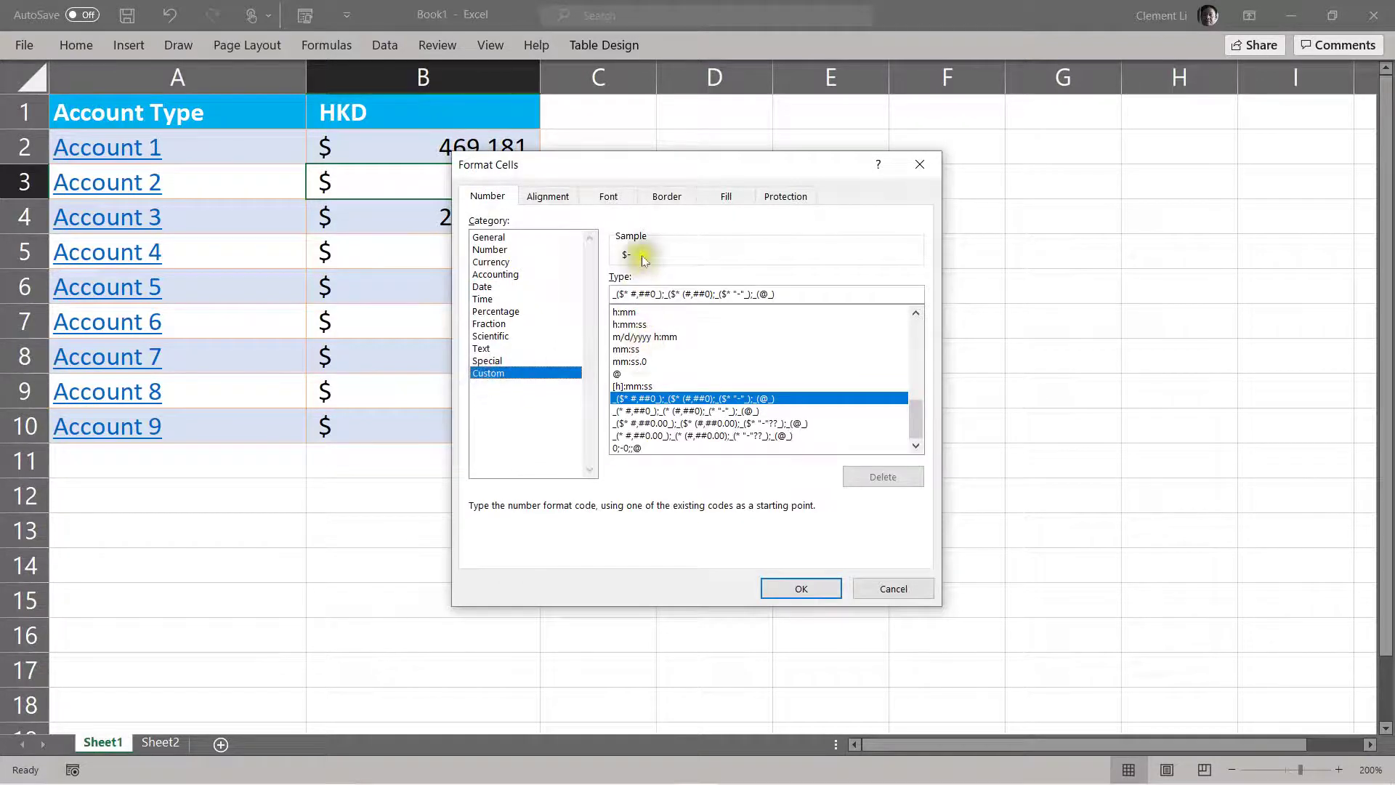
pyautogui.moveTo(833, 294); pyautogui.dragTo(573, 275)
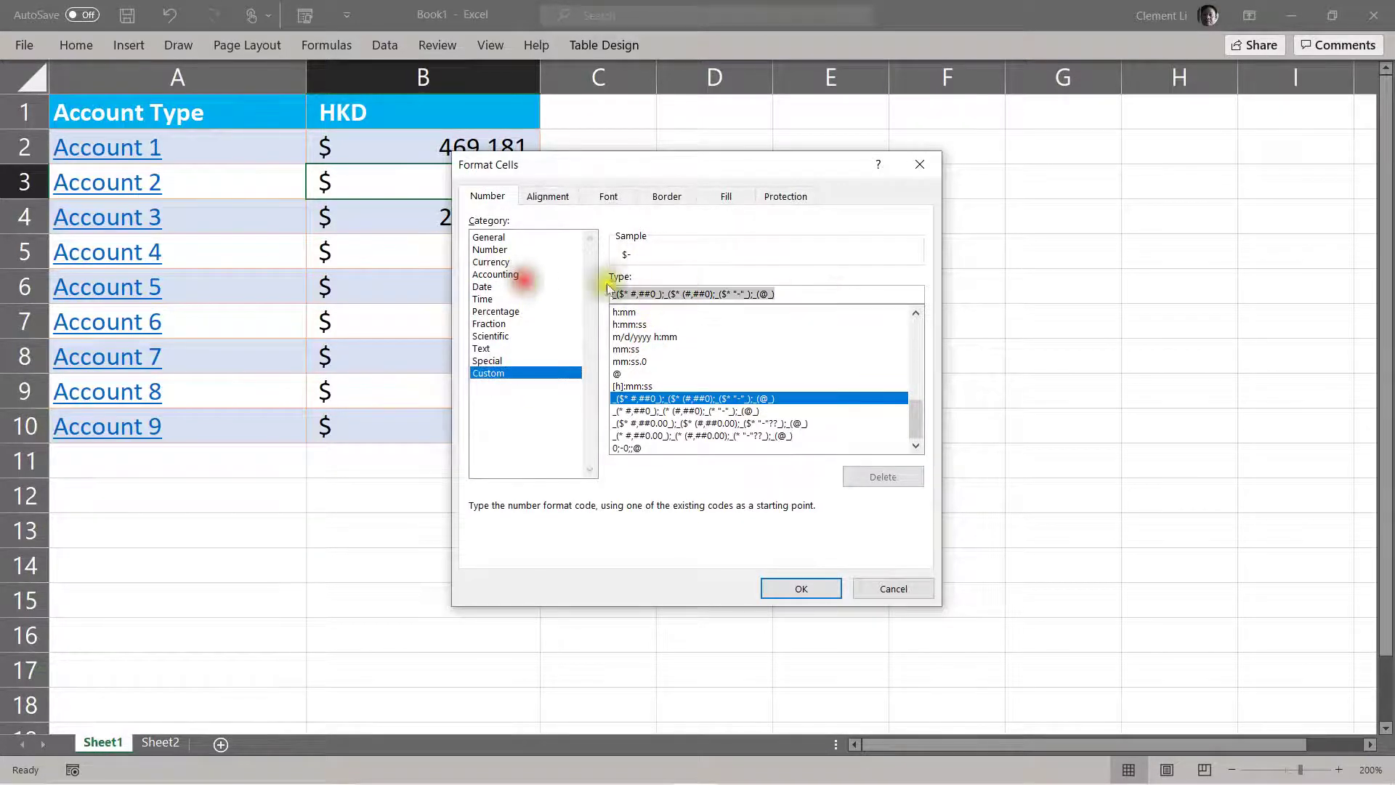
pyautogui.hotkey('ctrl', 'v')
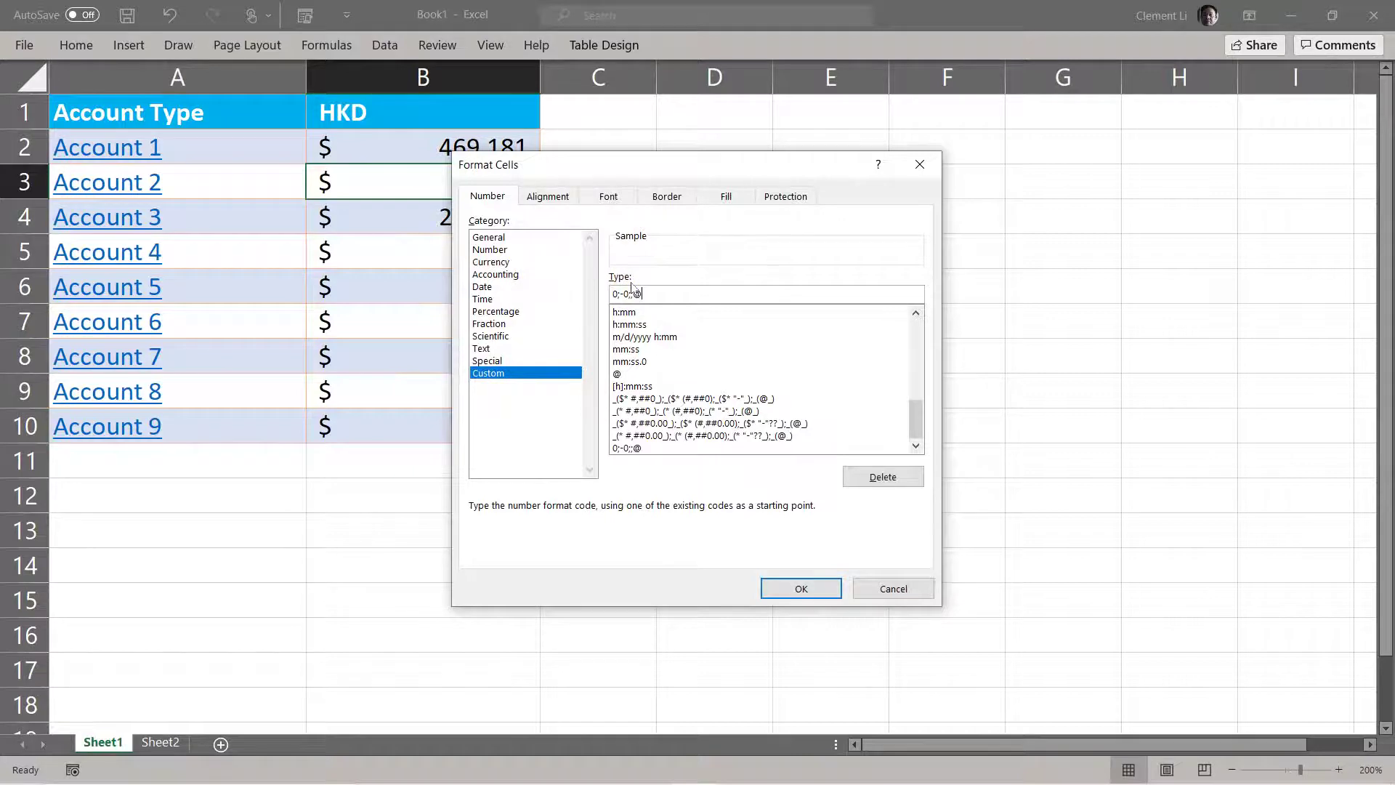
pyautogui.click(801, 589)
pyautogui.click(738, 418)
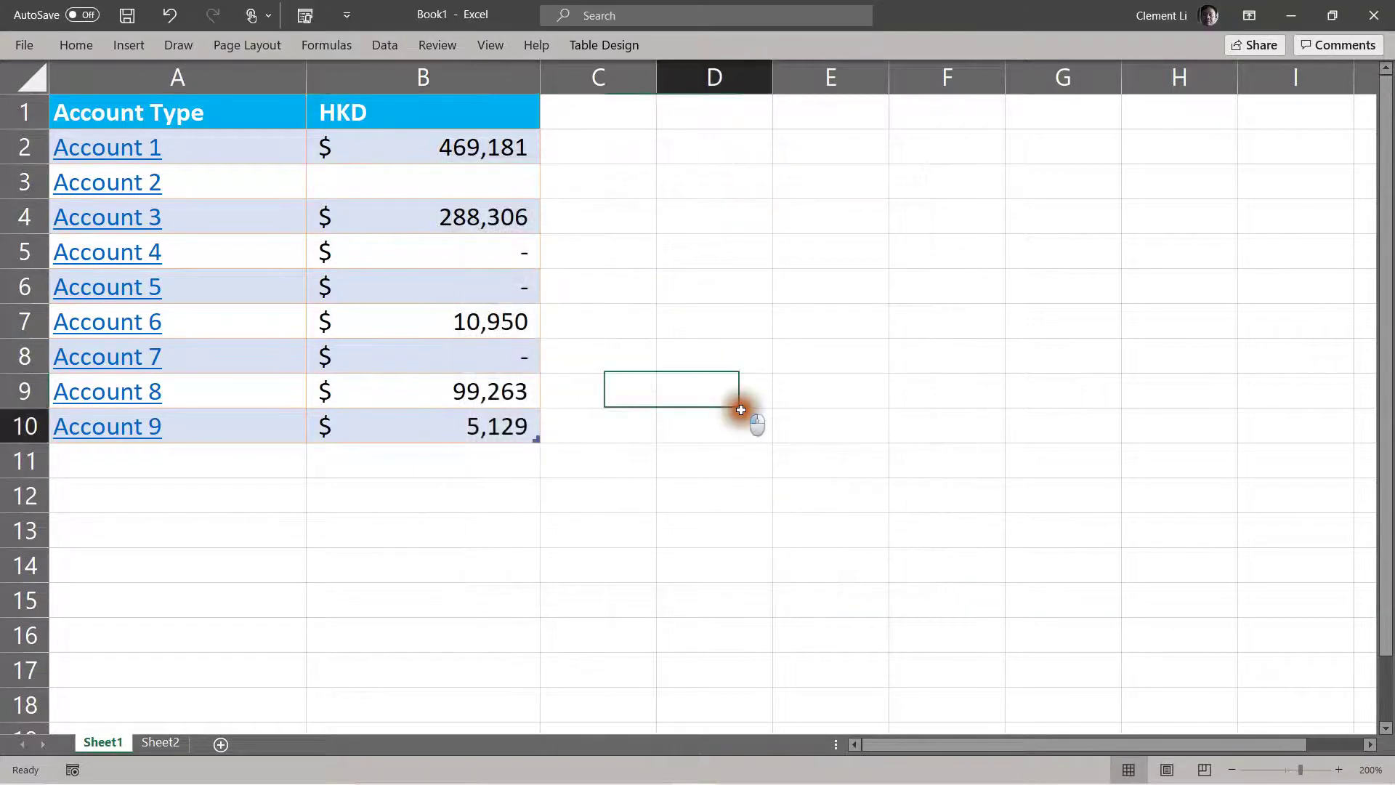
pyautogui.click(442, 180)
pyautogui.click(813, 378)
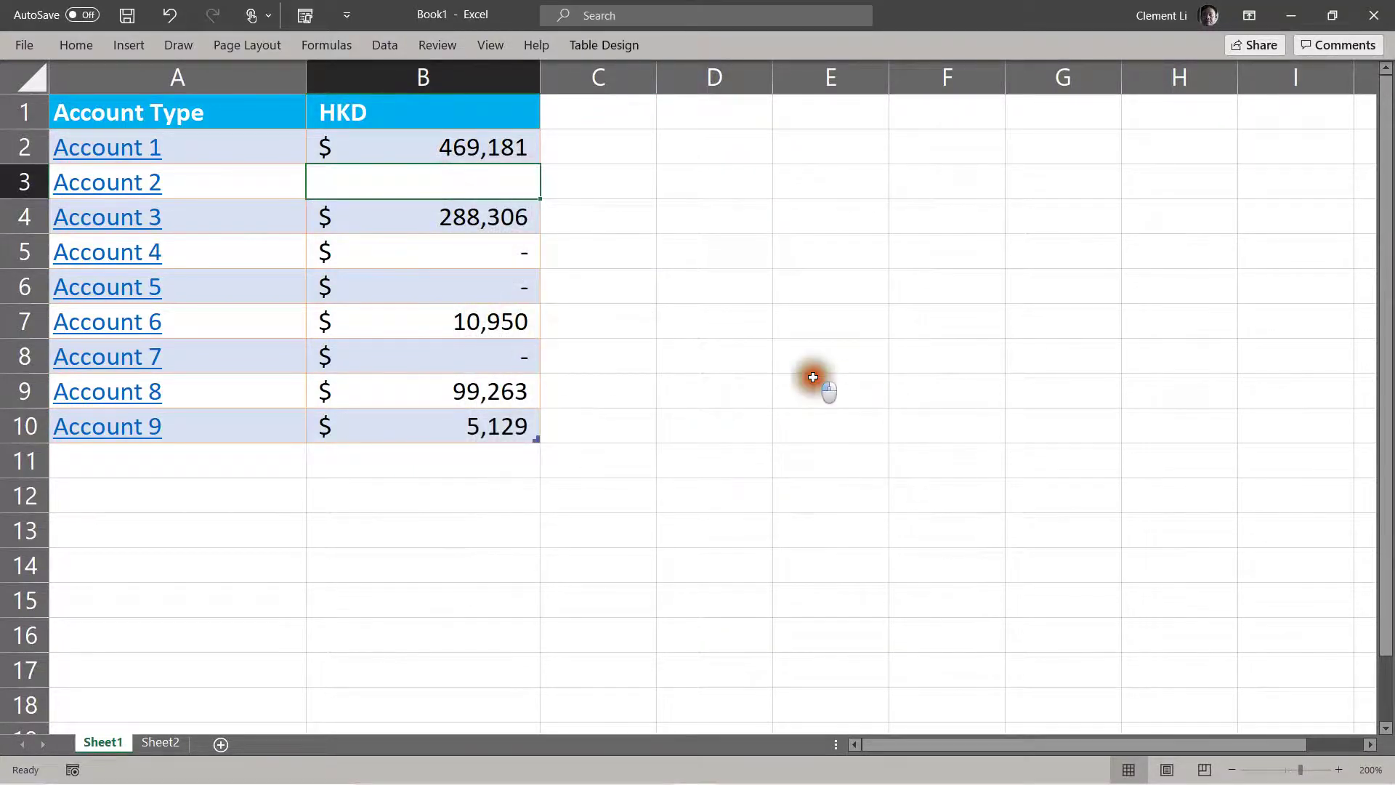
pyautogui.click(472, 188)
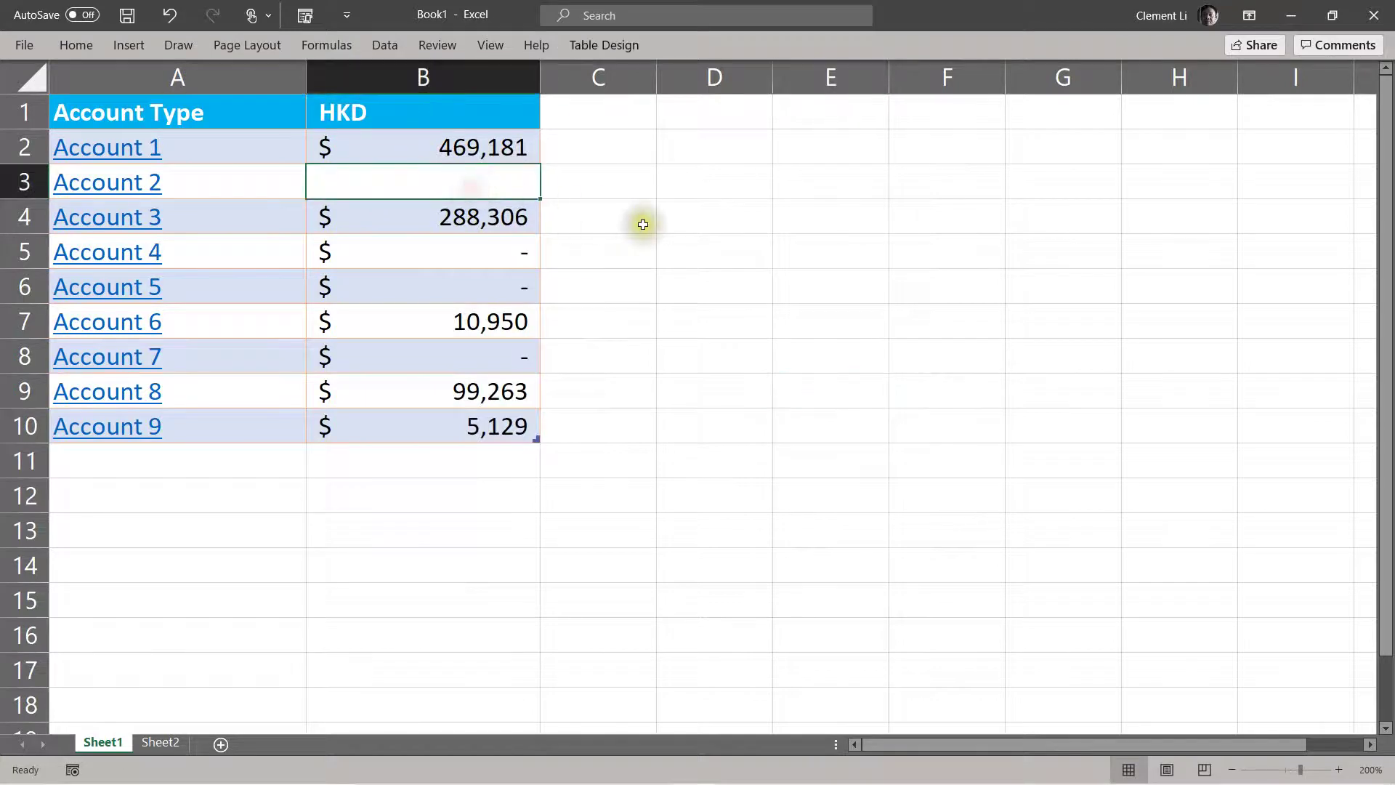
pyautogui.click(639, 221)
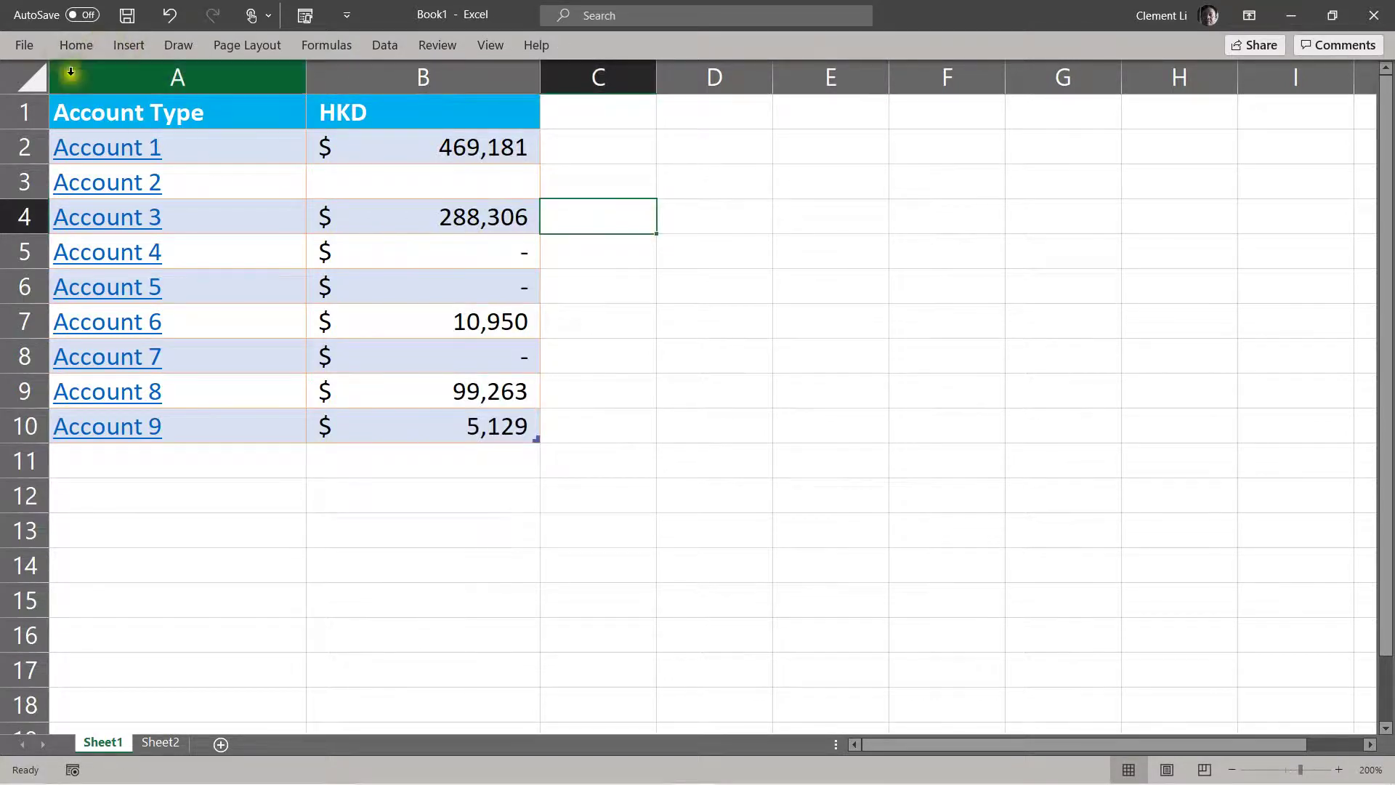
# Step: Copy the formatting of cell B3 onto cell B5 for Account 4 with Format Painter
pyautogui.click(72, 45)
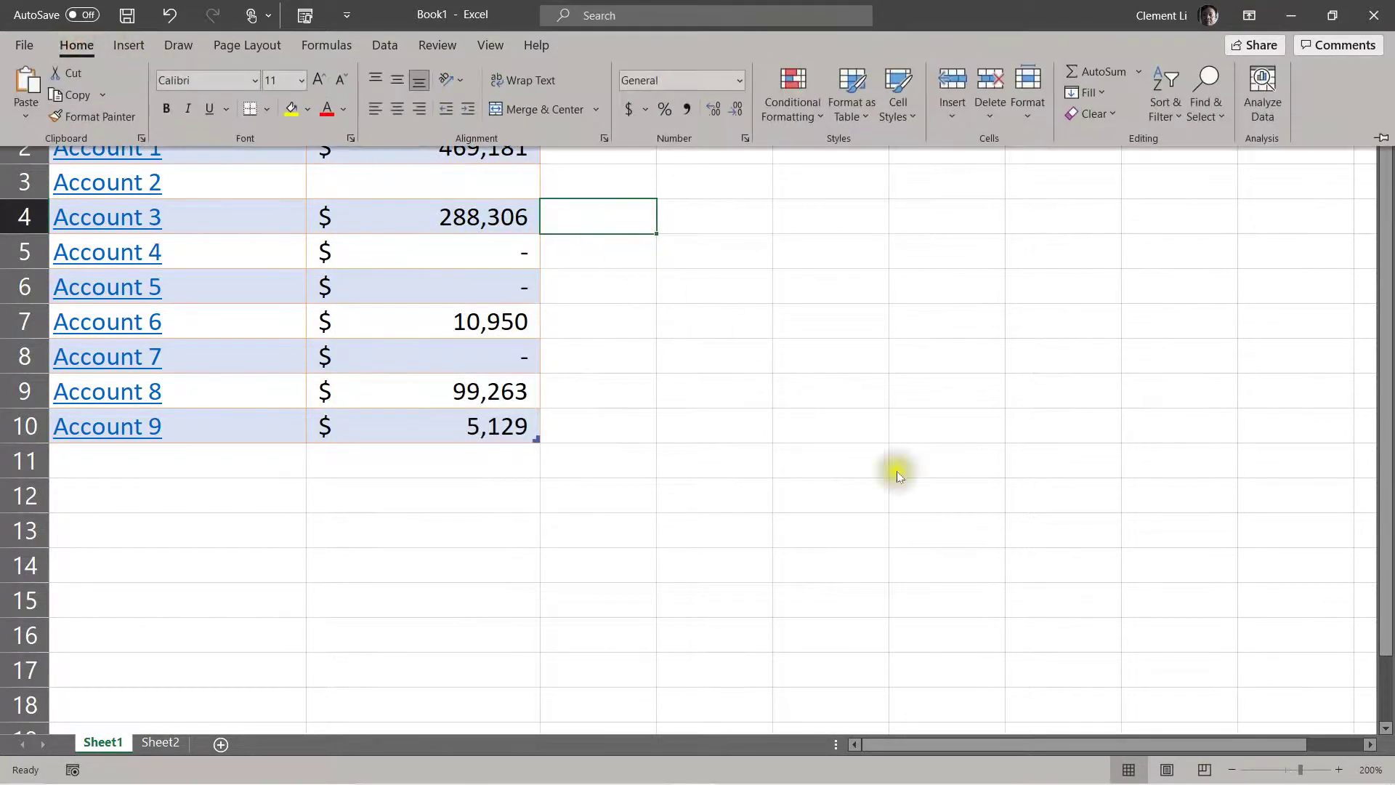
pyautogui.click(576, 271)
pyautogui.click(489, 187)
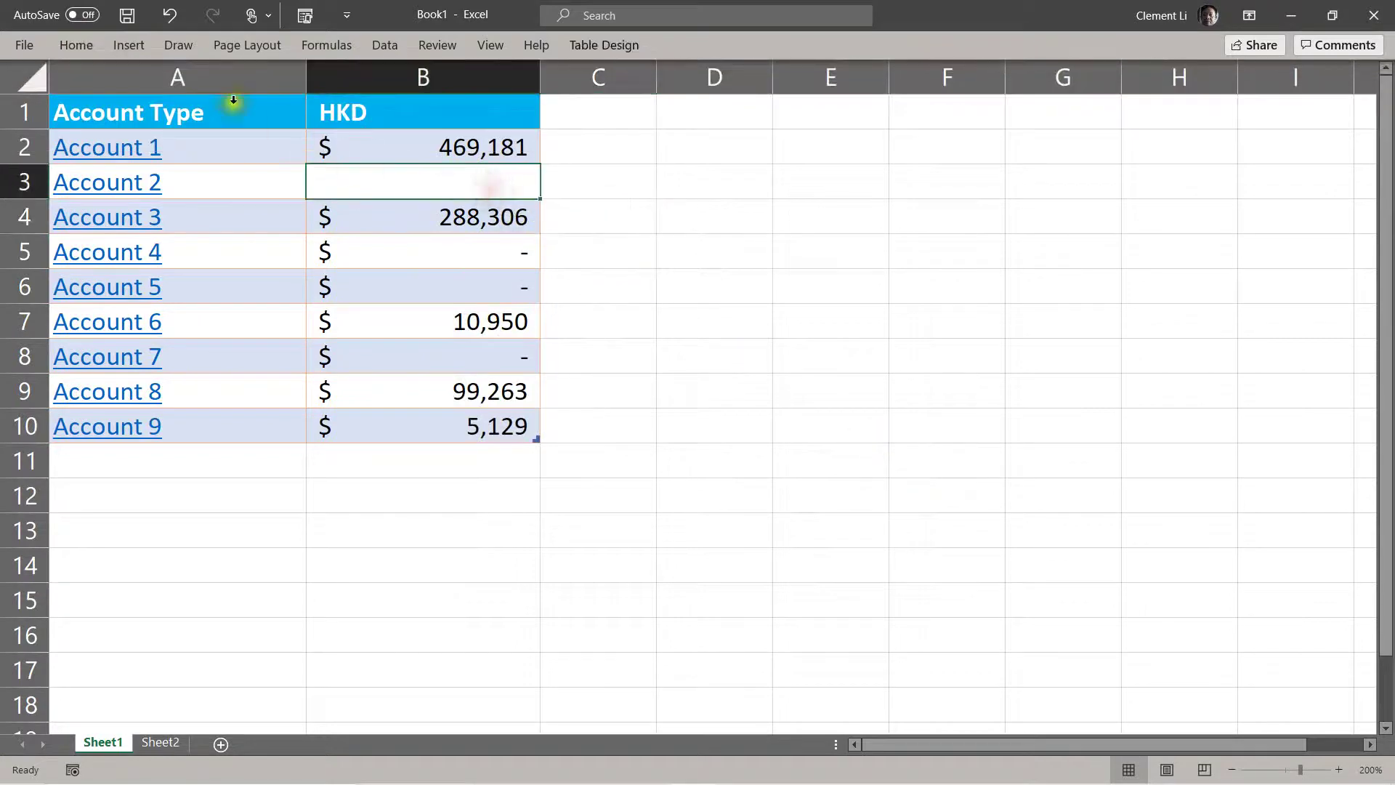
pyautogui.click(80, 44)
pyautogui.click(93, 116)
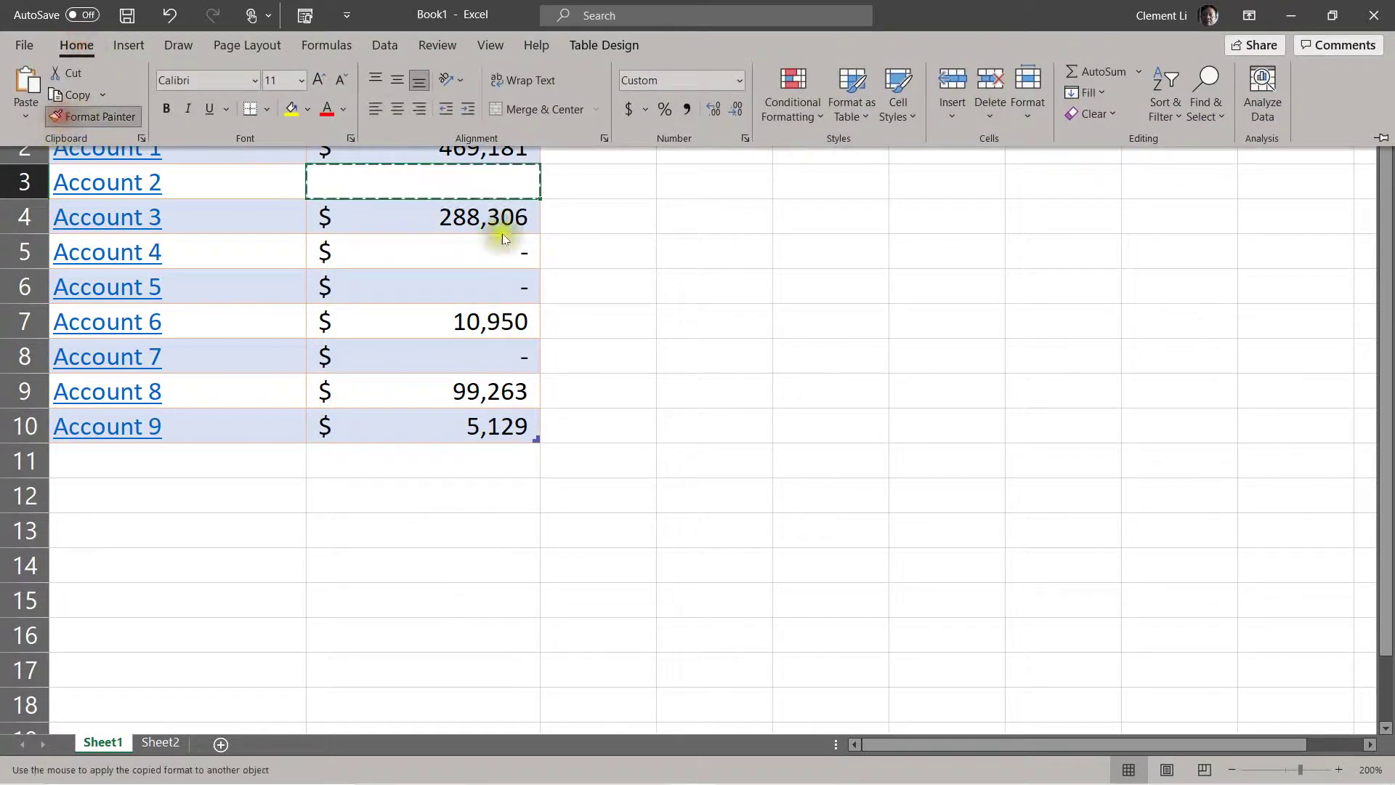
pyautogui.click(504, 253)
pyautogui.click(654, 342)
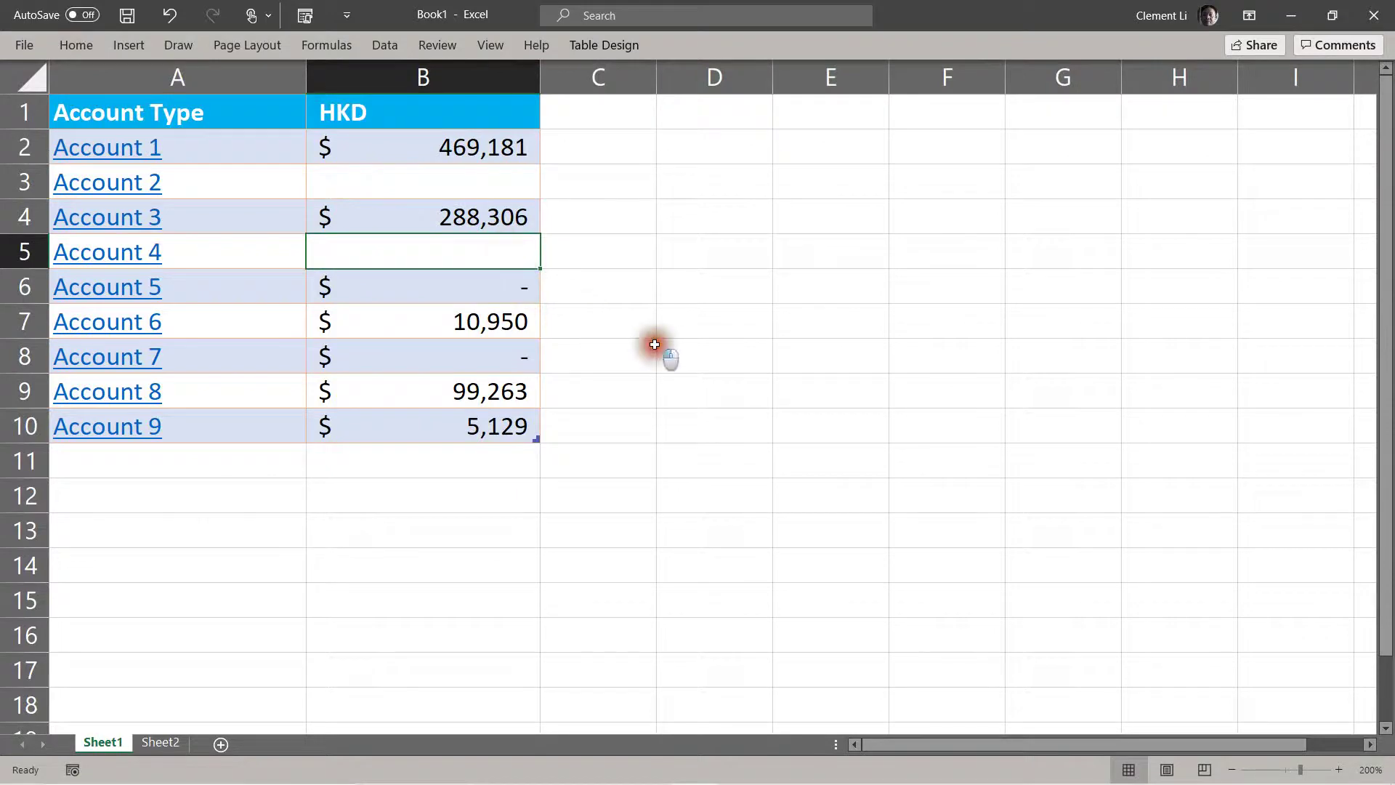
pyautogui.click(373, 255)
pyautogui.click(703, 281)
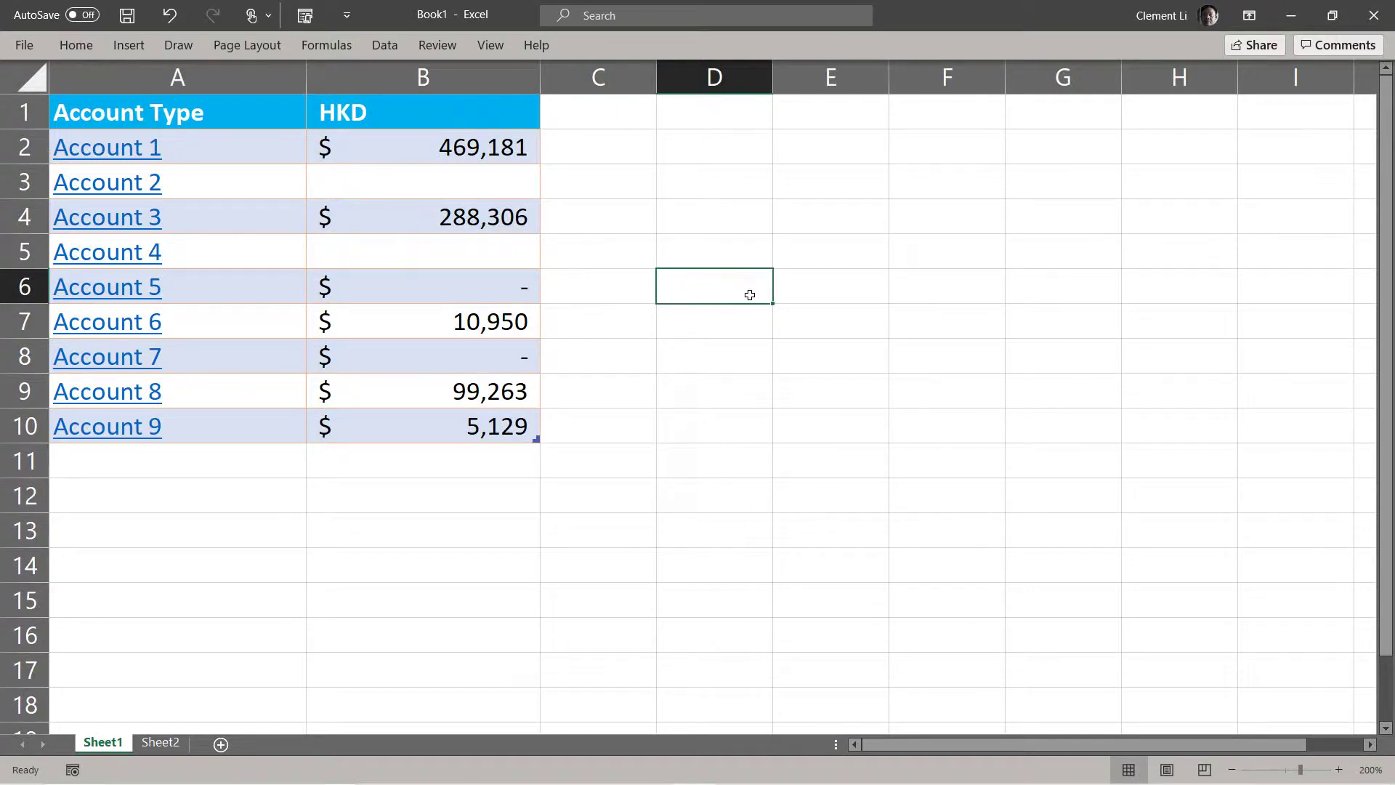
pyautogui.click(433, 286)
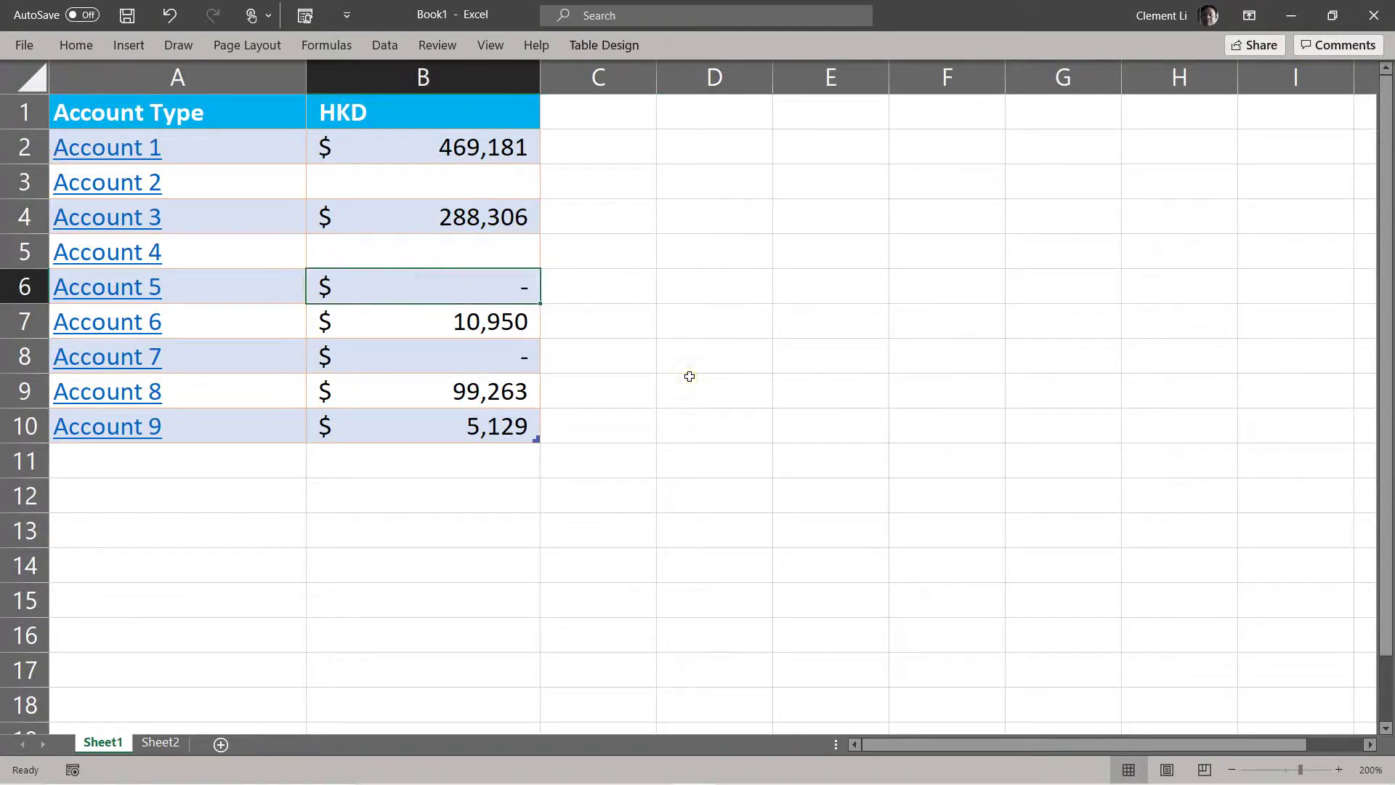
pyautogui.click(519, 367)
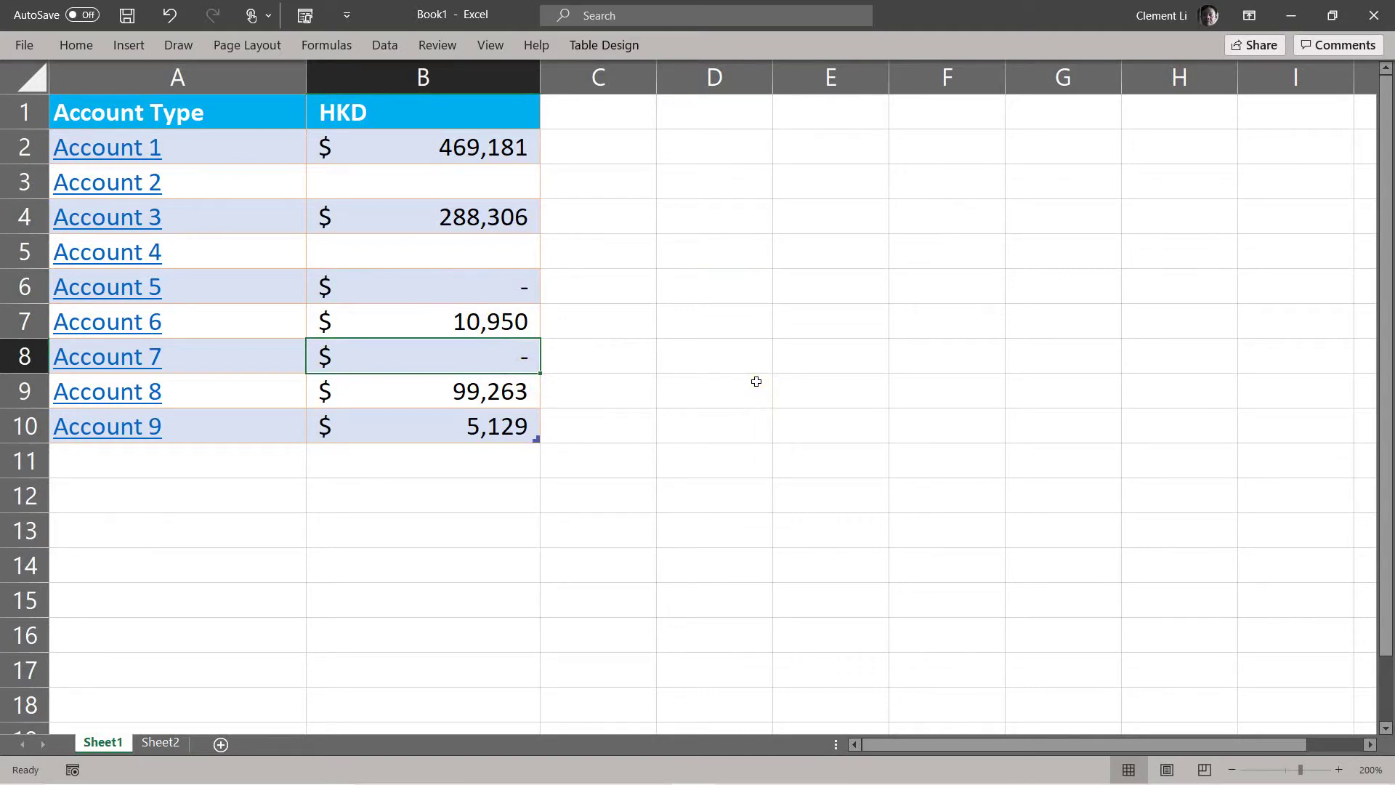
pyautogui.click(756, 381)
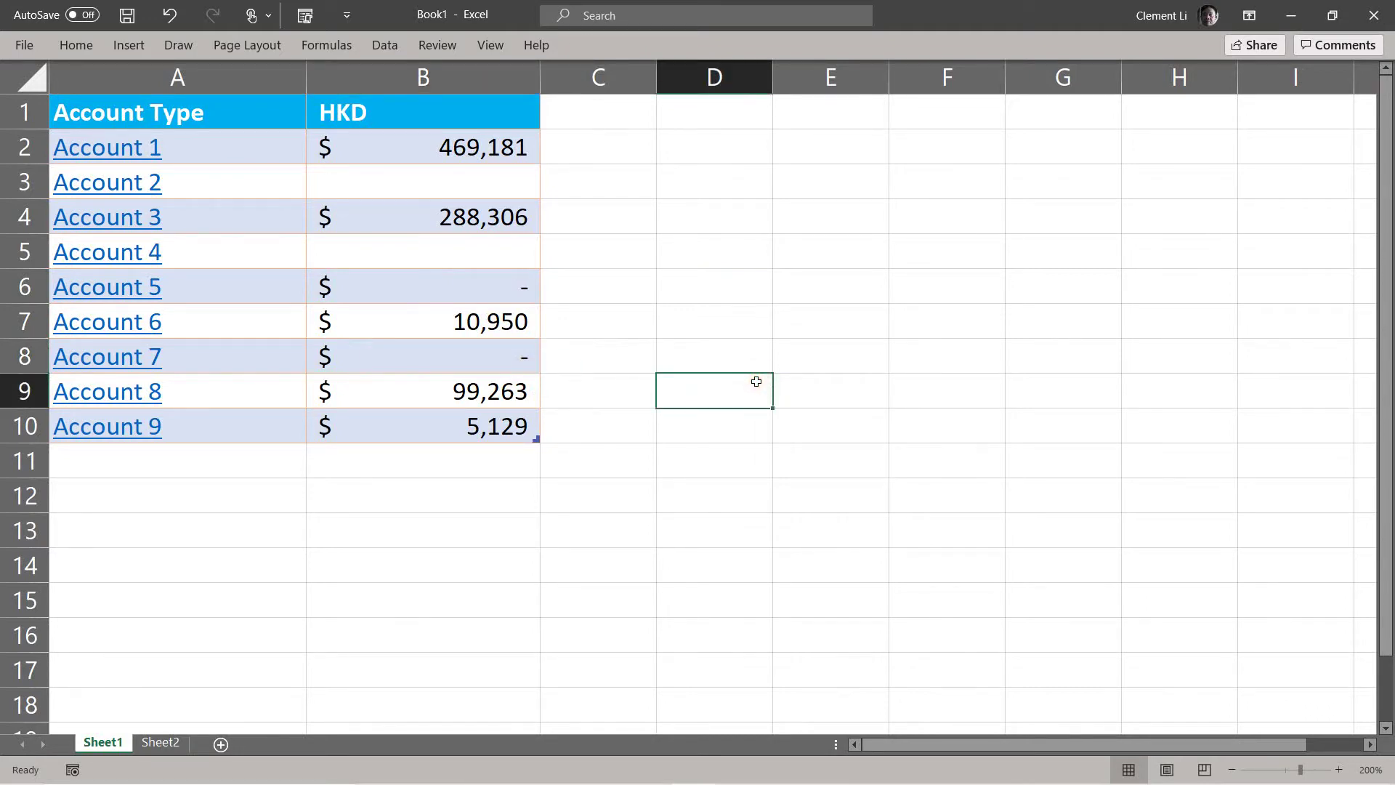